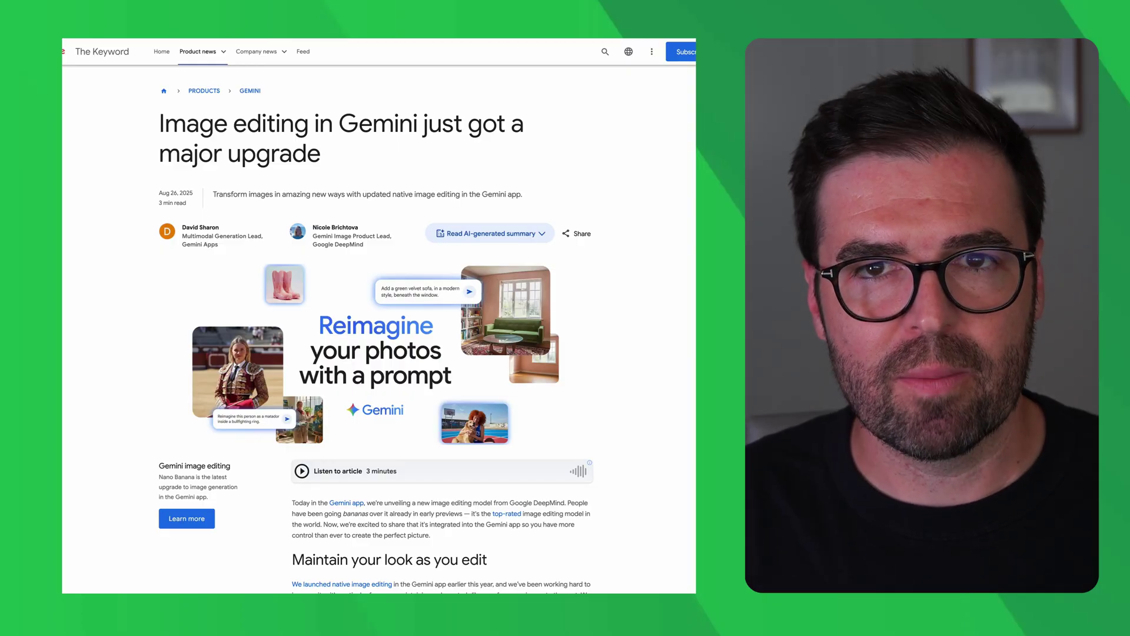
scroll(577, 478, "down", 2)
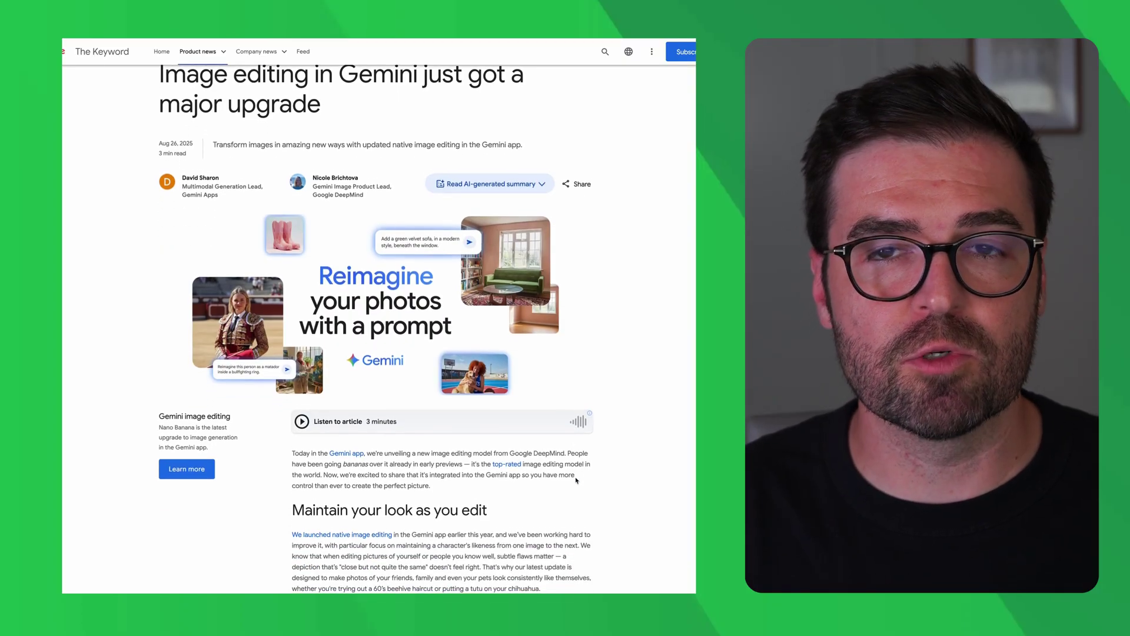
scroll(647, 484, "down", 3)
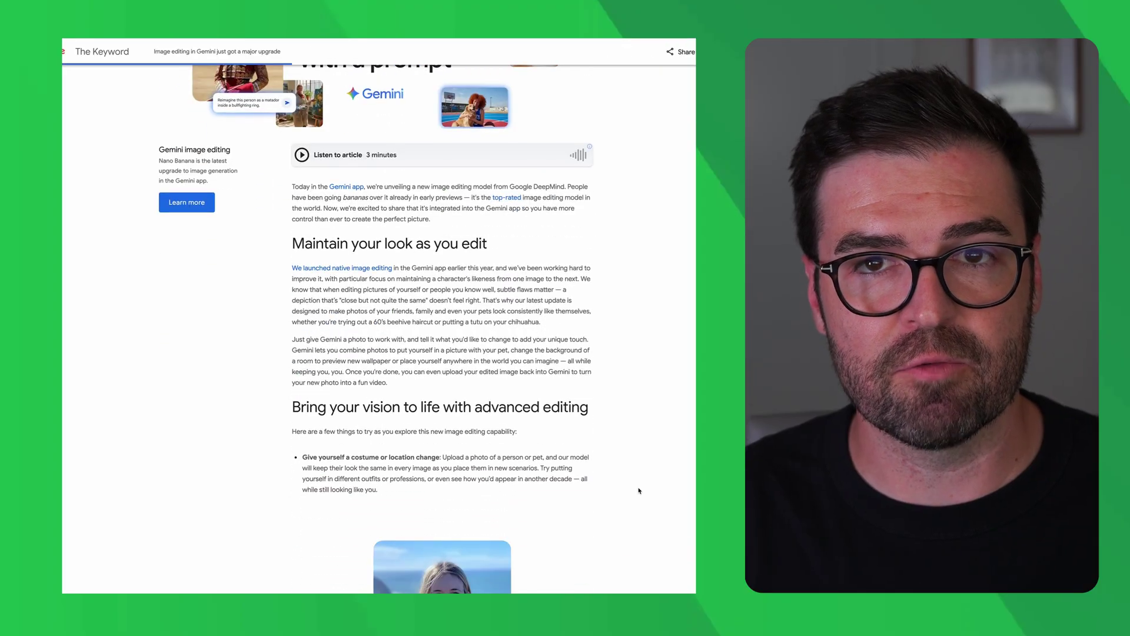
scroll(639, 491, "down", 3)
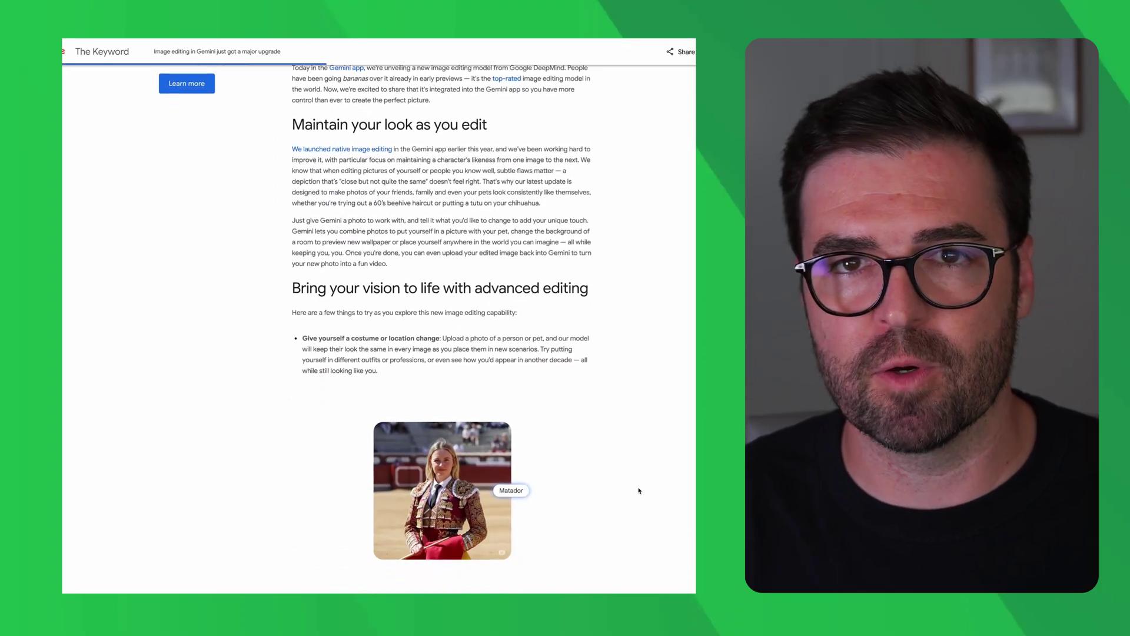
scroll(639, 490, "down", 6)
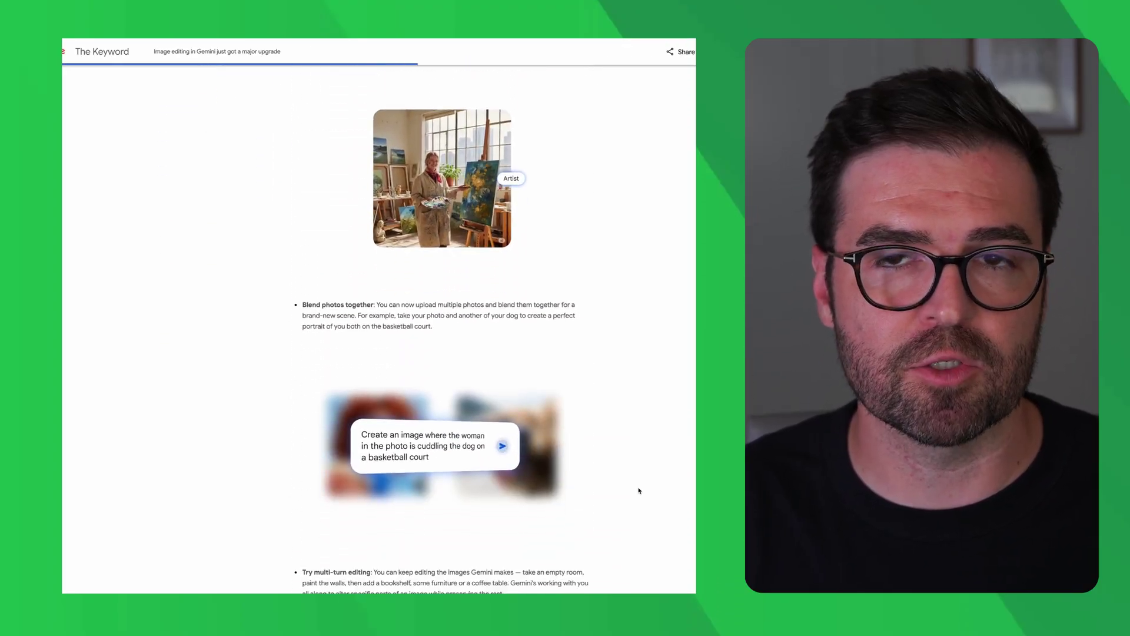
scroll(639, 490, "down", 4)
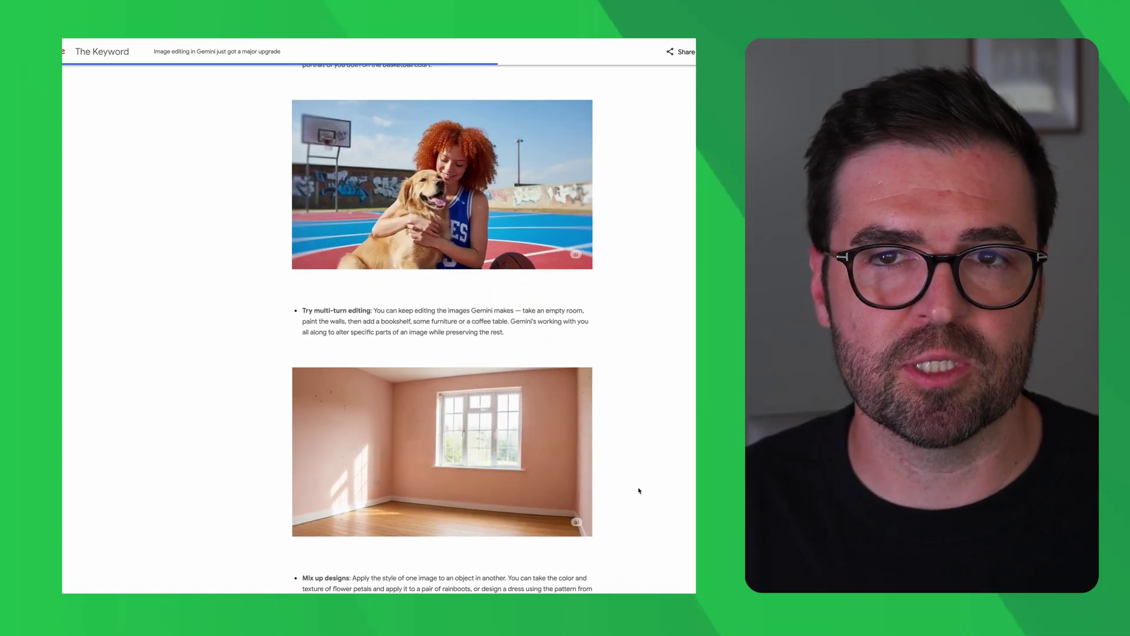
scroll(639, 491, "down", 2)
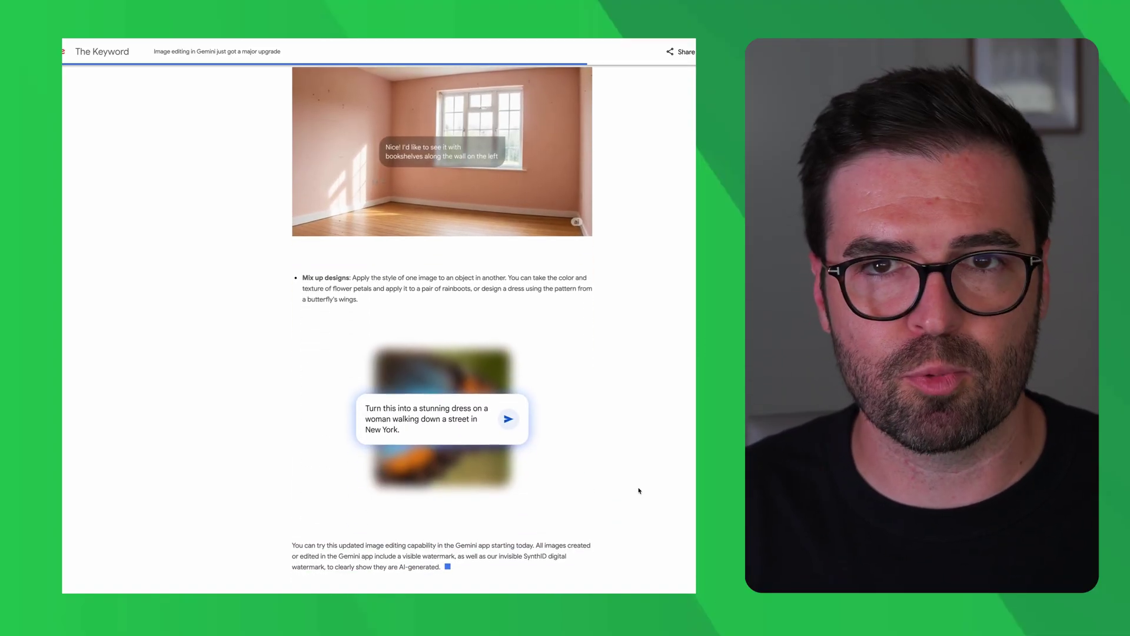
scroll(639, 491, "down", 3)
scroll(639, 490, "down", 2)
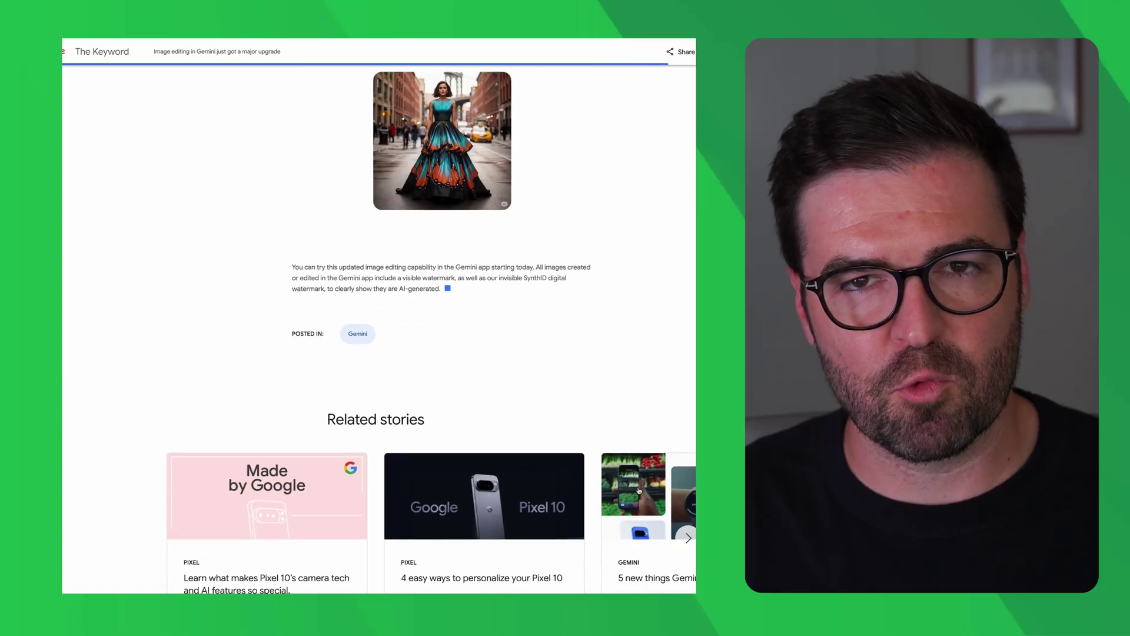
scroll(639, 491, "up", 7)
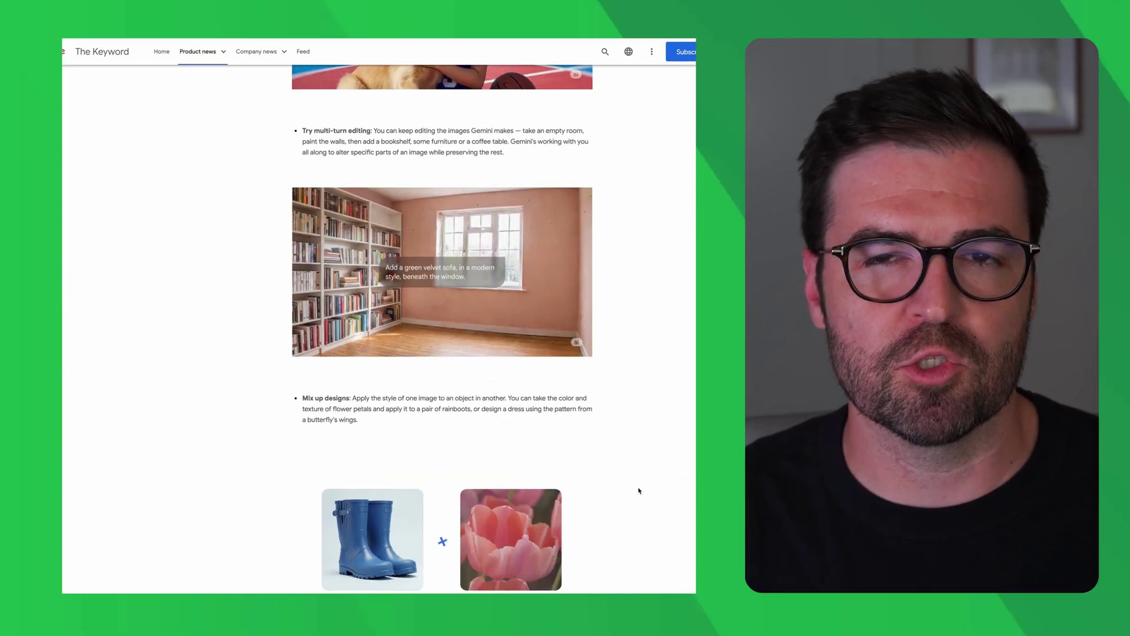
scroll(639, 491, "up", 1)
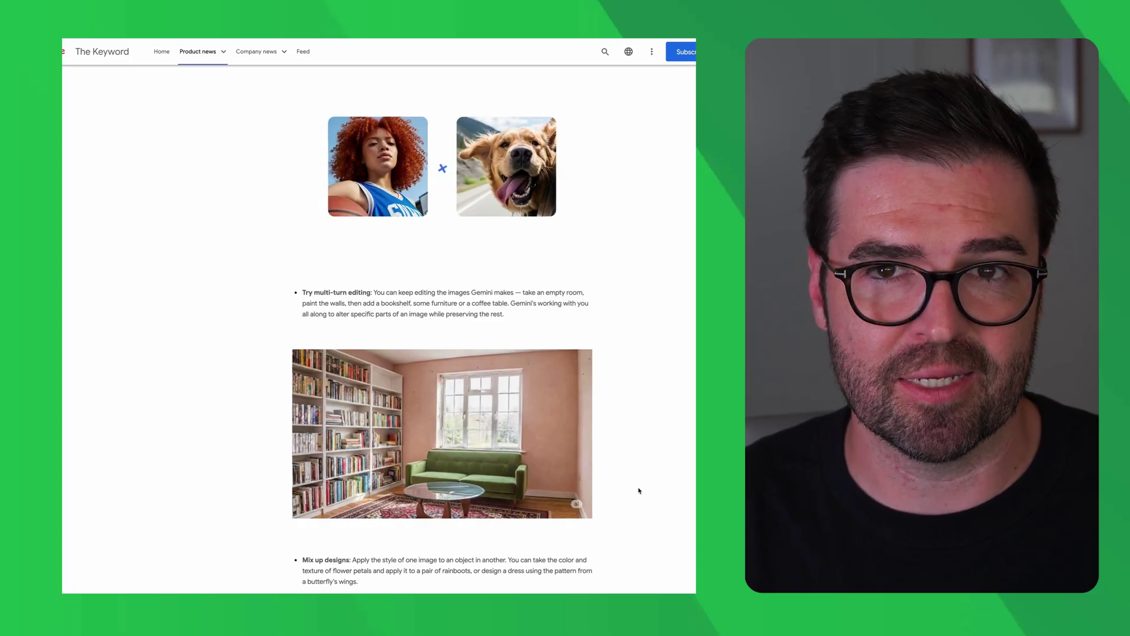
scroll(638, 490, "up", 1)
scroll(638, 491, "up", 5)
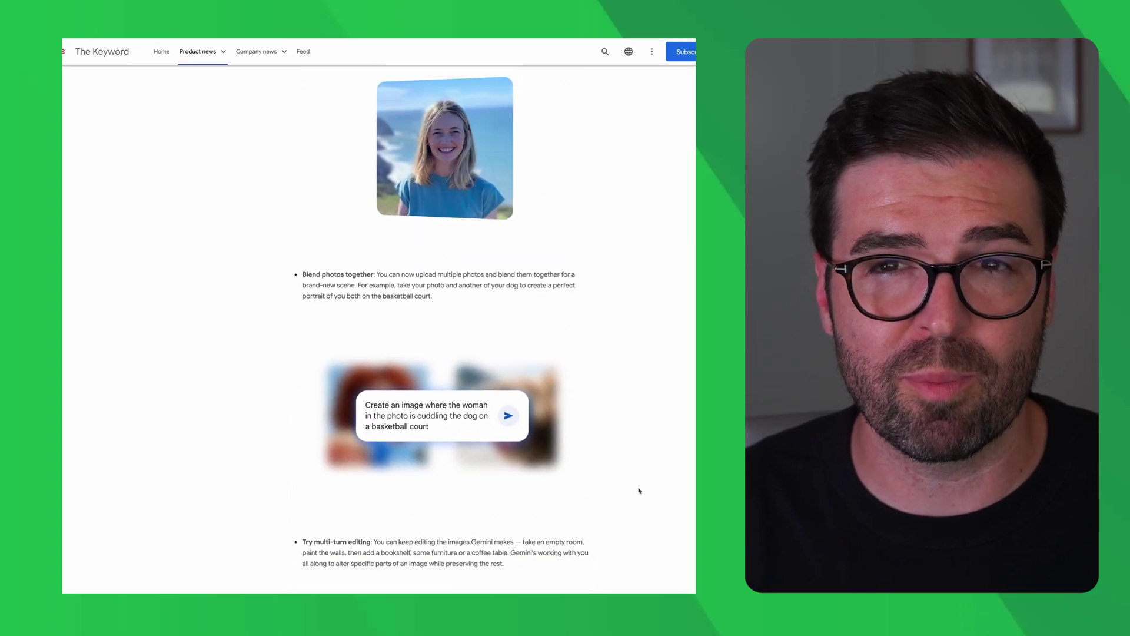
scroll(639, 490, "up", 4)
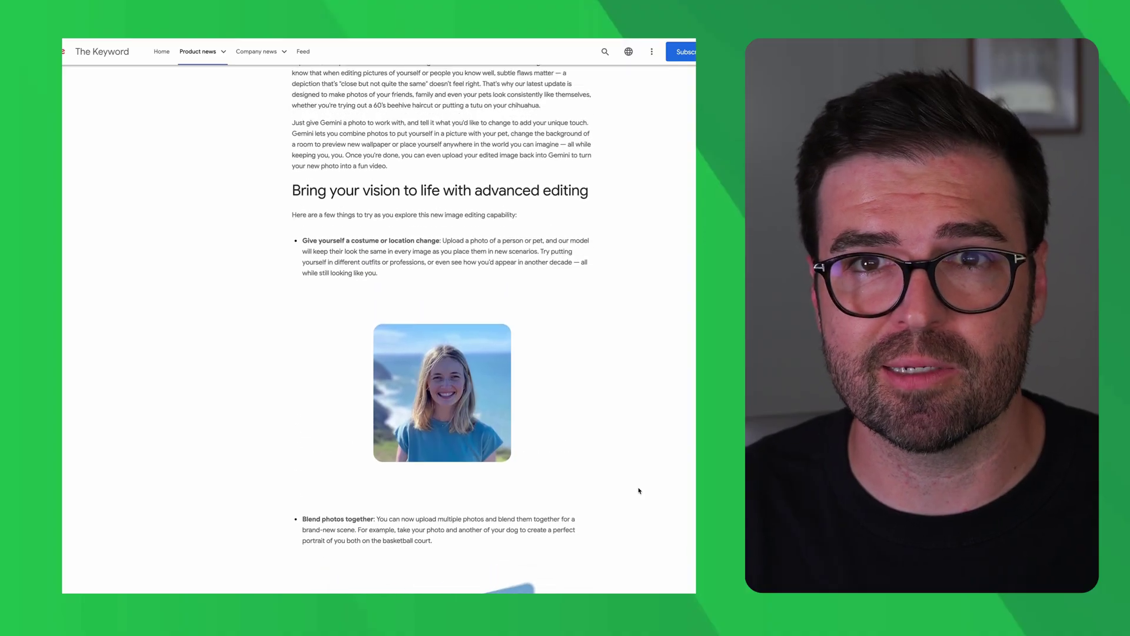
scroll(639, 491, "up", 6)
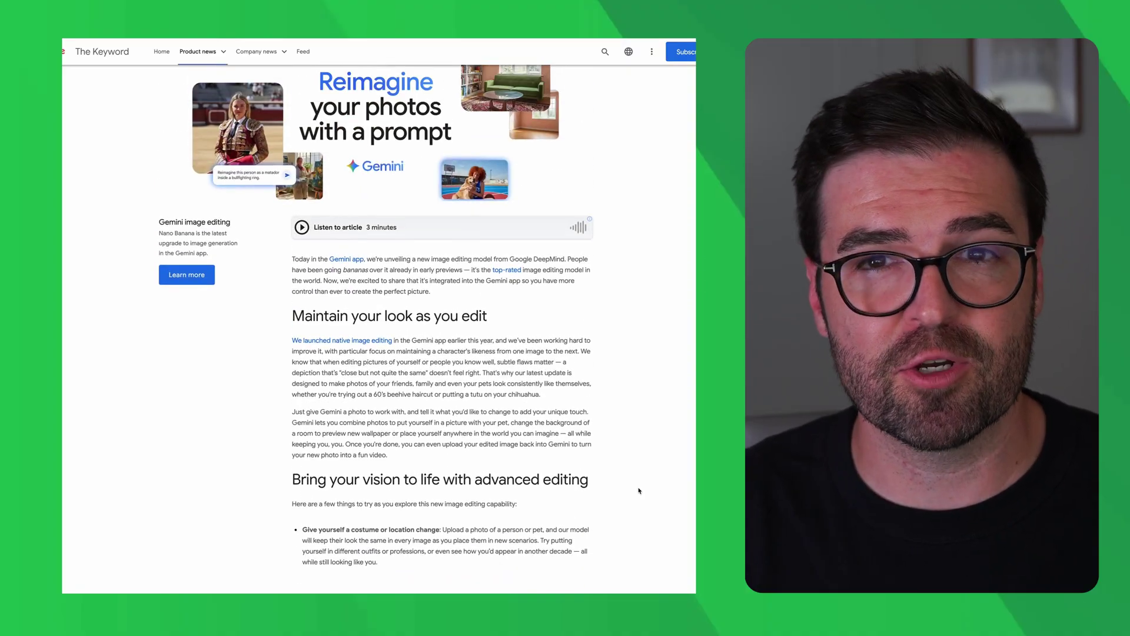
scroll(638, 491, "up", 2)
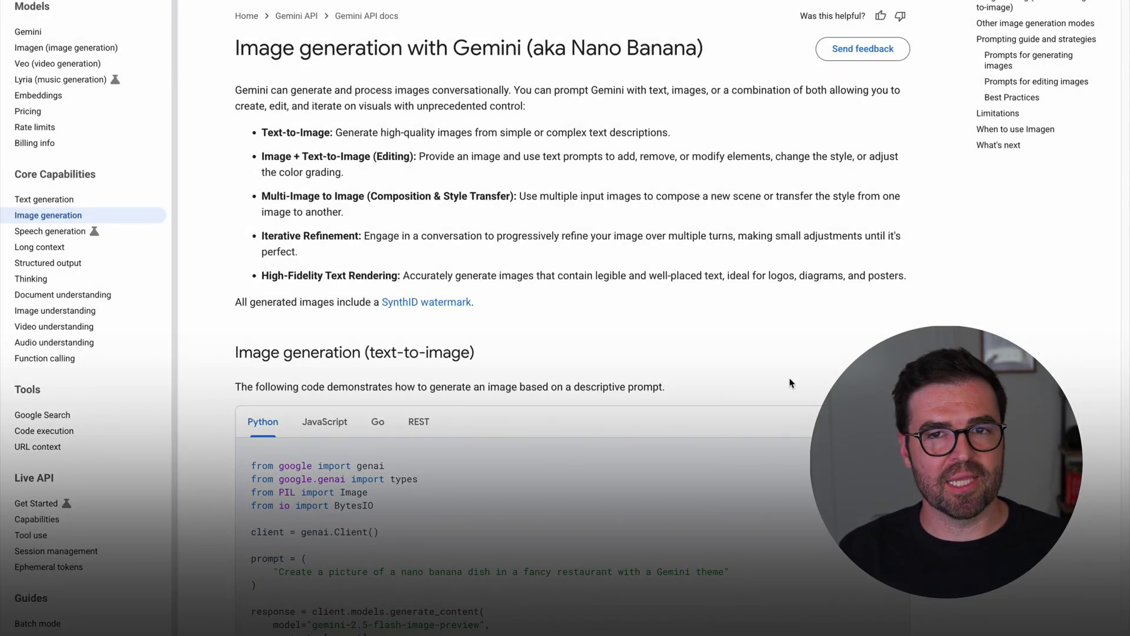
Scroll through the prompting guide's example templates down to the minimalist negative-space design
scroll(1105, 471, "down", 2)
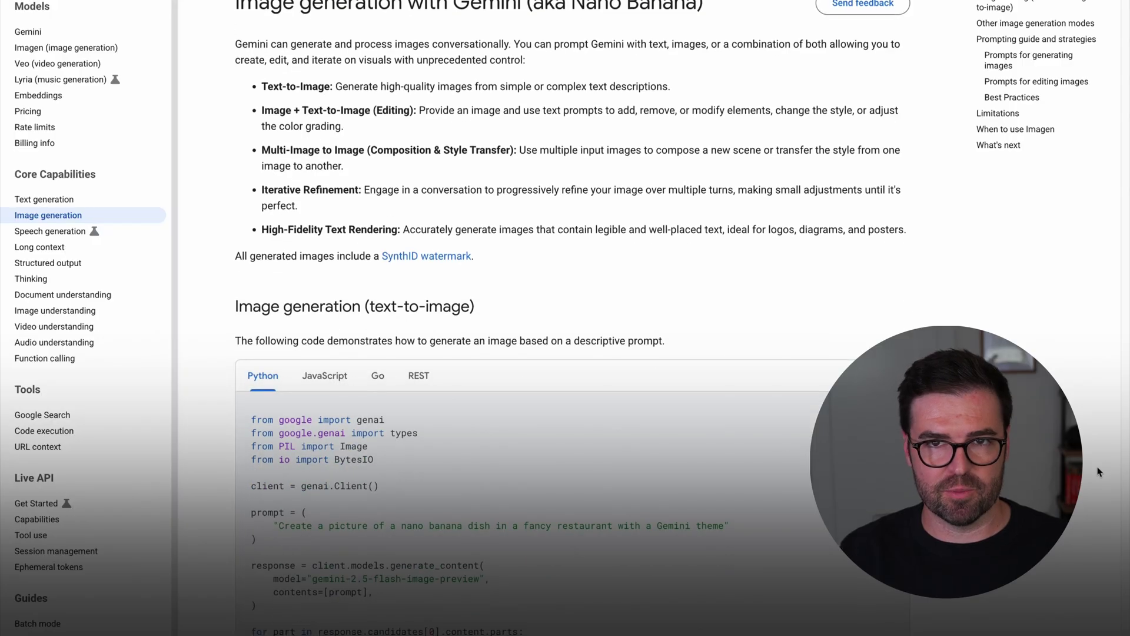
scroll(1098, 471, "down", 4)
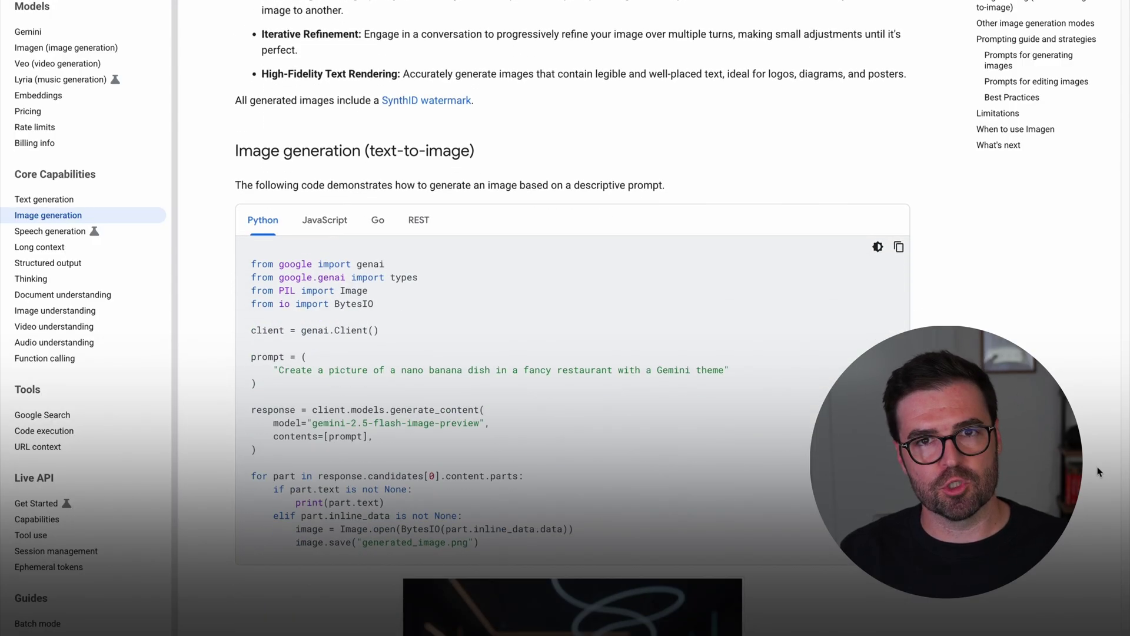
scroll(1098, 471, "down", 10)
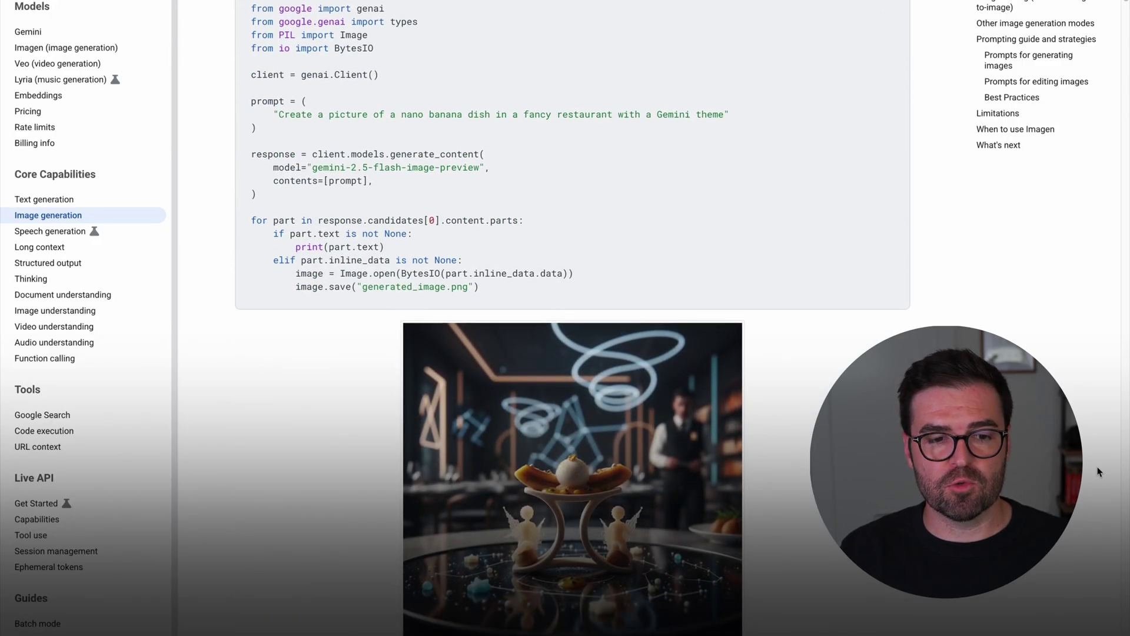
scroll(1098, 471, "down", 8)
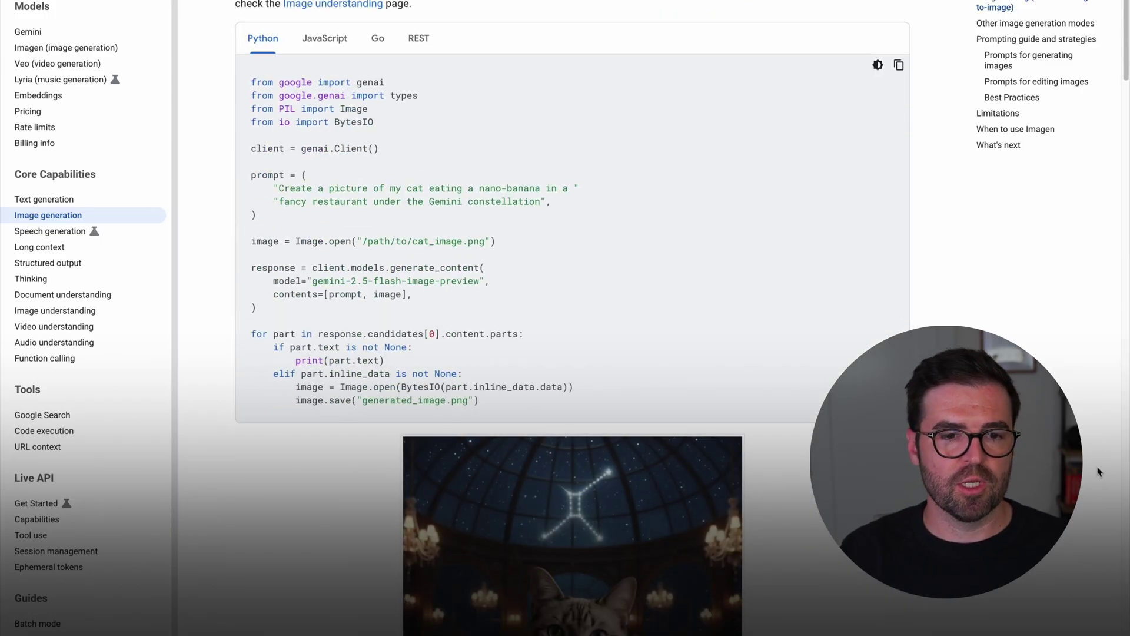
scroll(1098, 471, "down", 15)
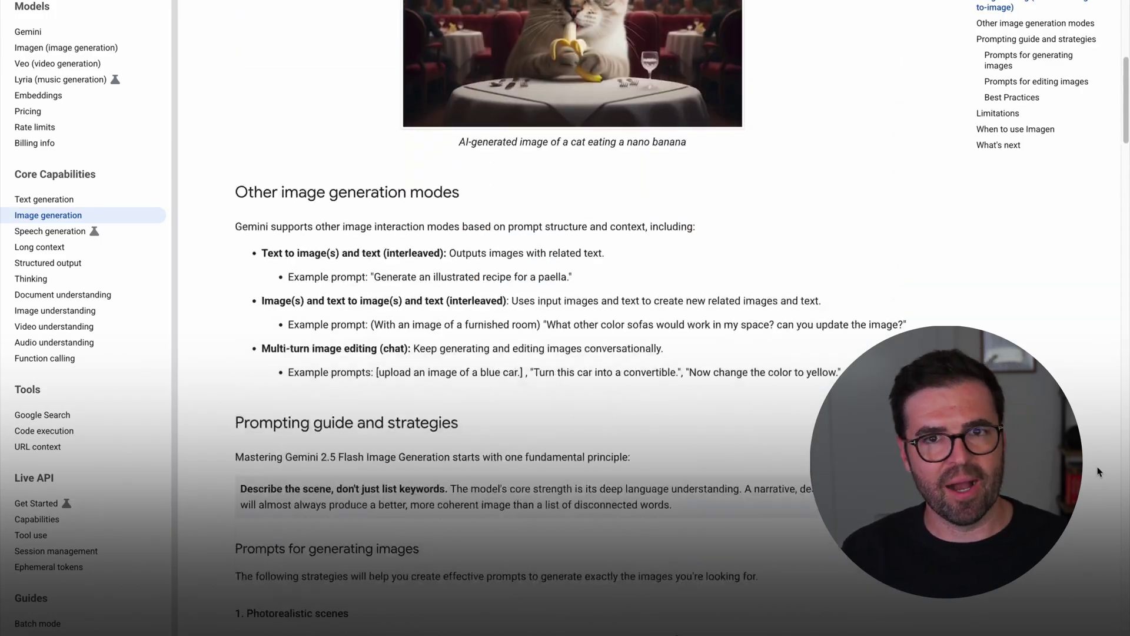
scroll(1098, 471, "down", 12)
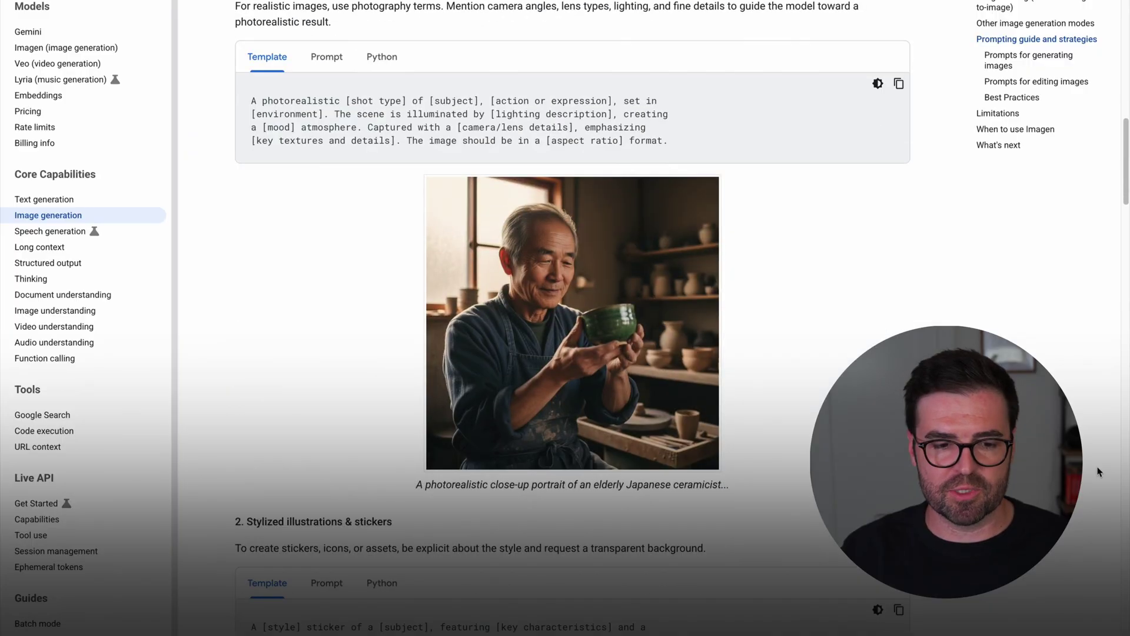
scroll(1098, 471, "down", 14)
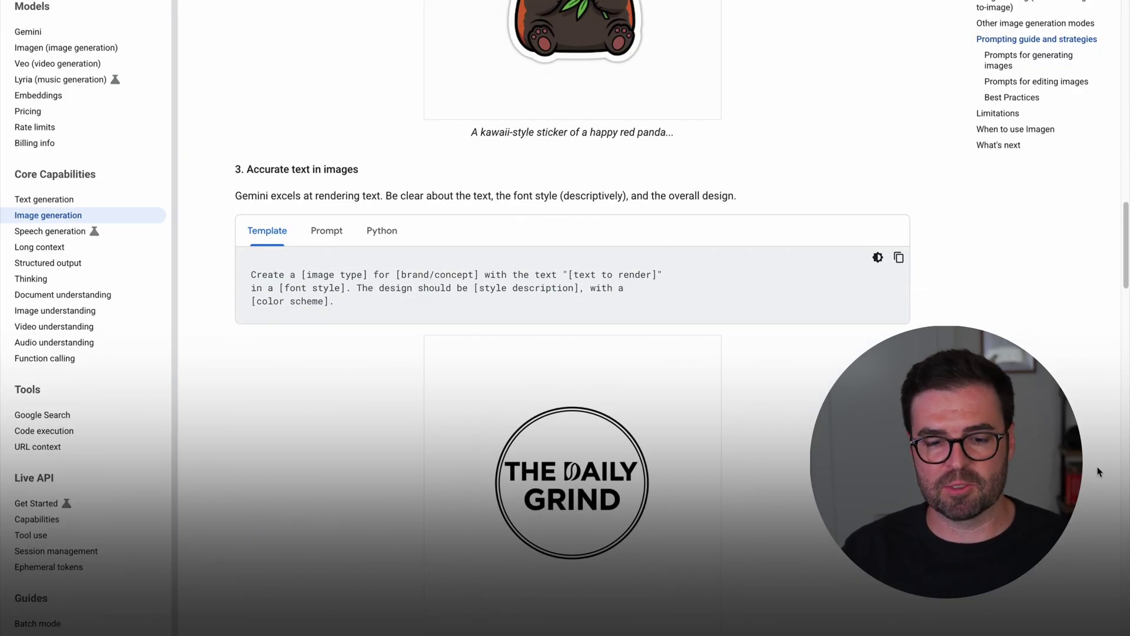
scroll(1099, 471, "down", 13)
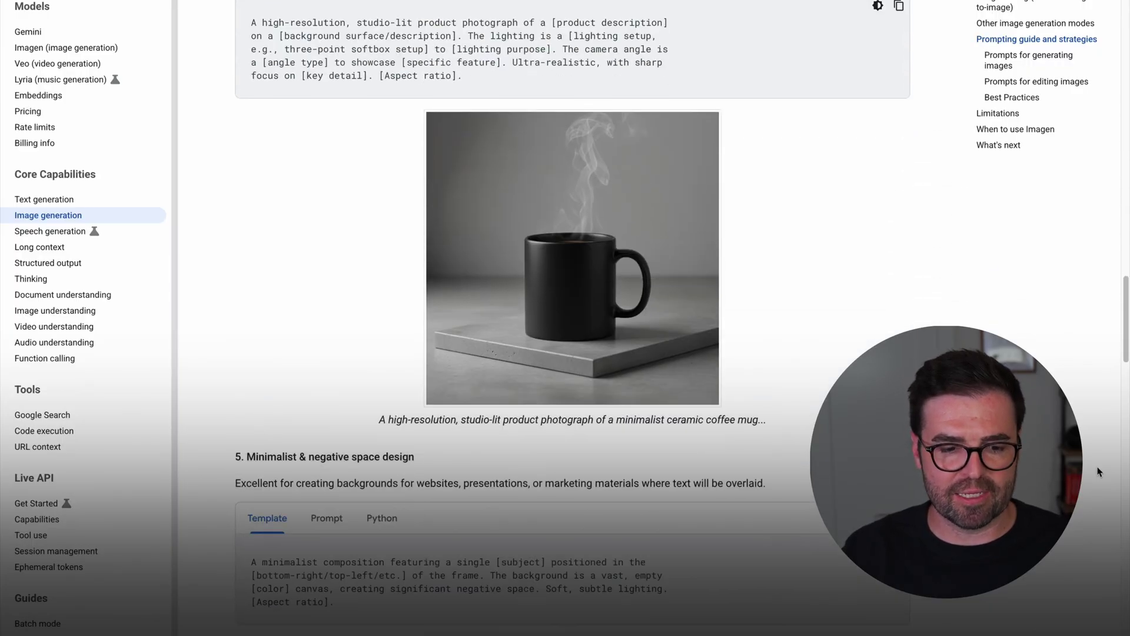
scroll(1098, 471, "down", 9)
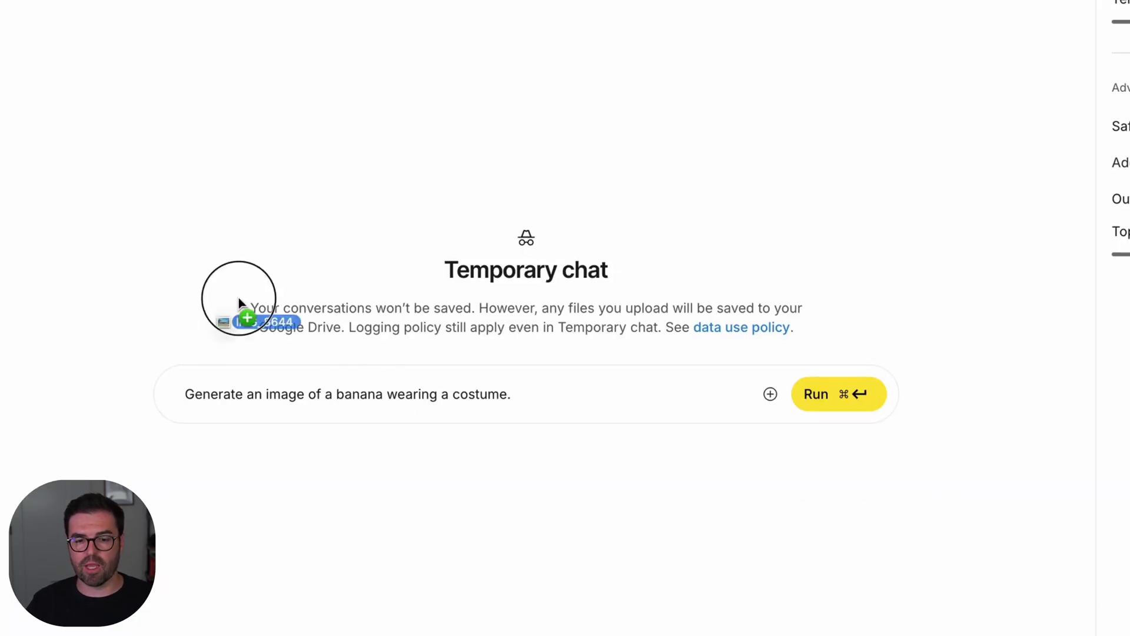
Attach the house photo to the temporary chat's prompt
left_click_drag(240, 302, 265, 388)
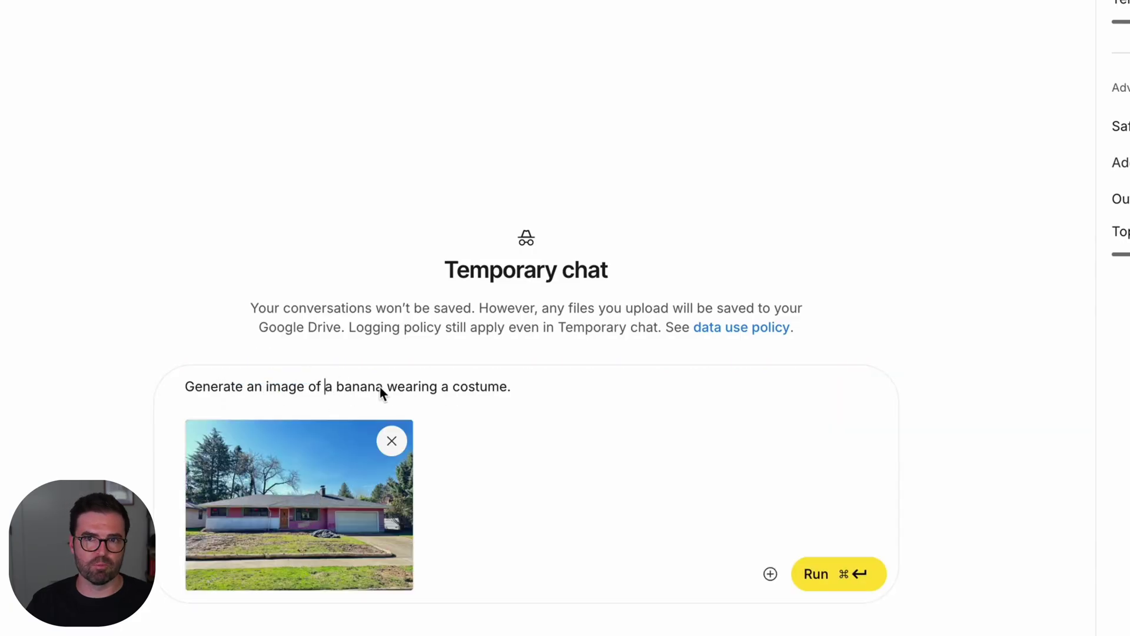
Ask for the house to be recoloured green gray, keeping the white stone brick siding matching
left_click_drag(550, 389, 184, 391)
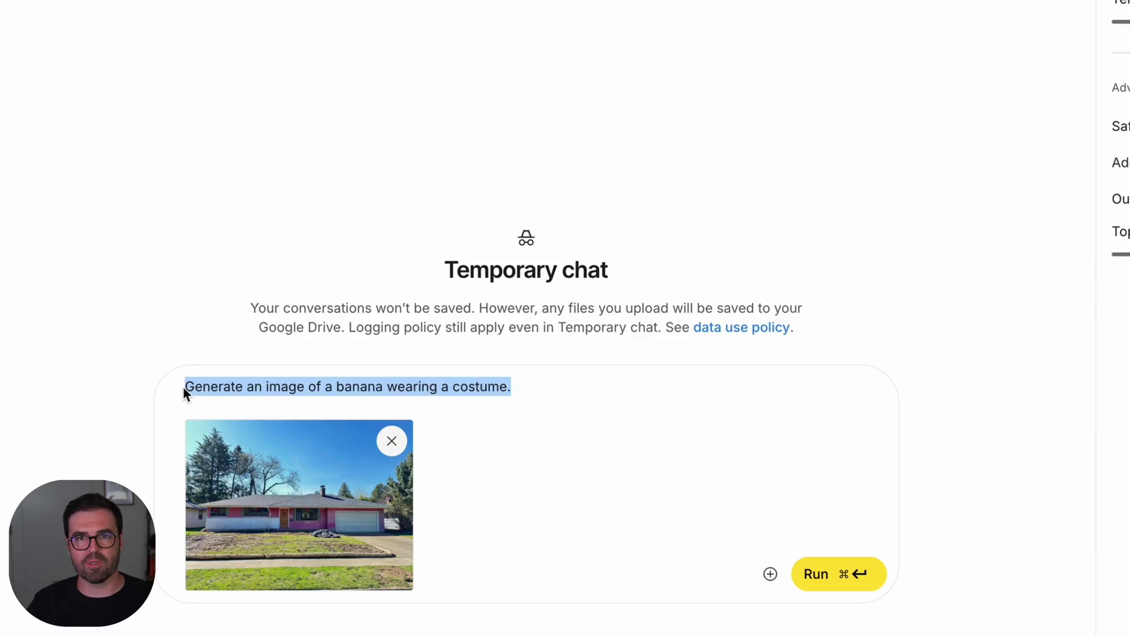
type("C")
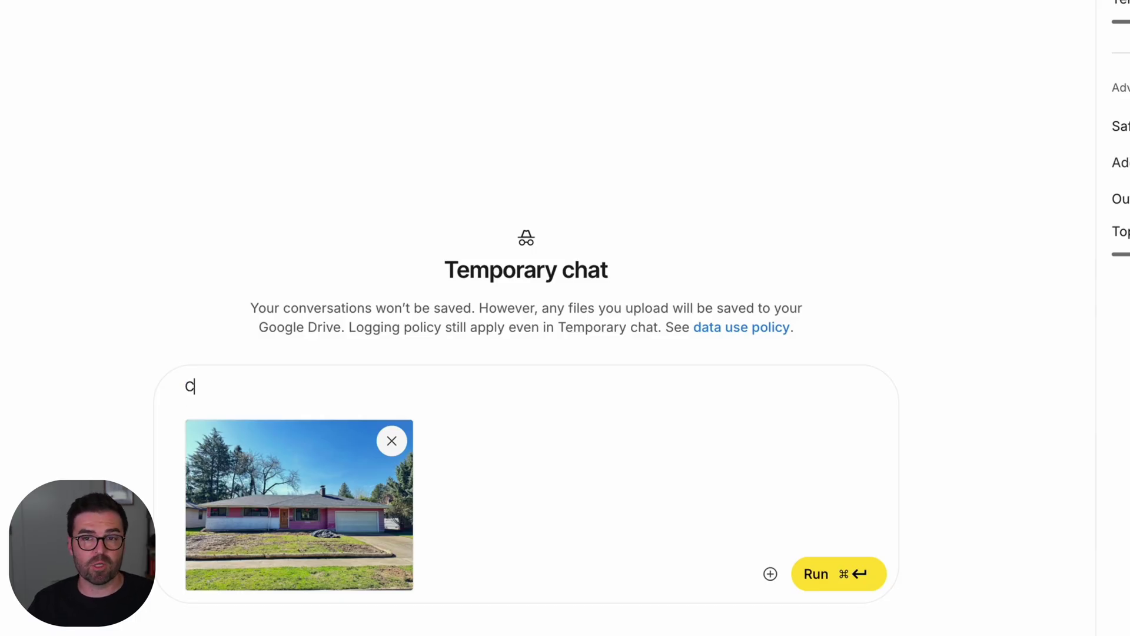
type("hange the col")
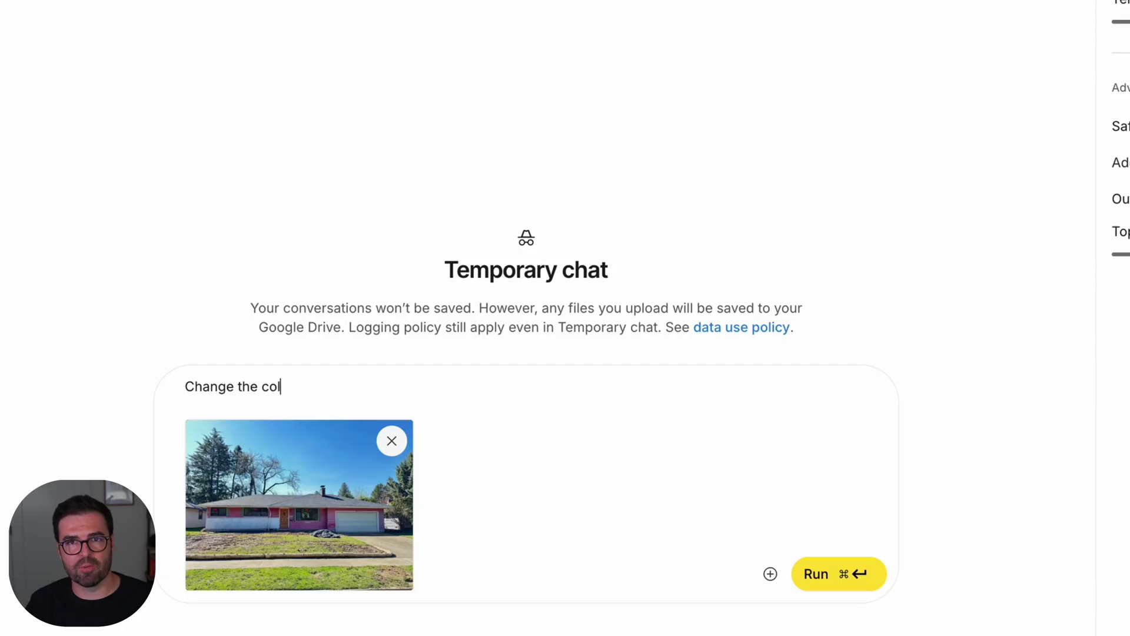
type("or of this house to")
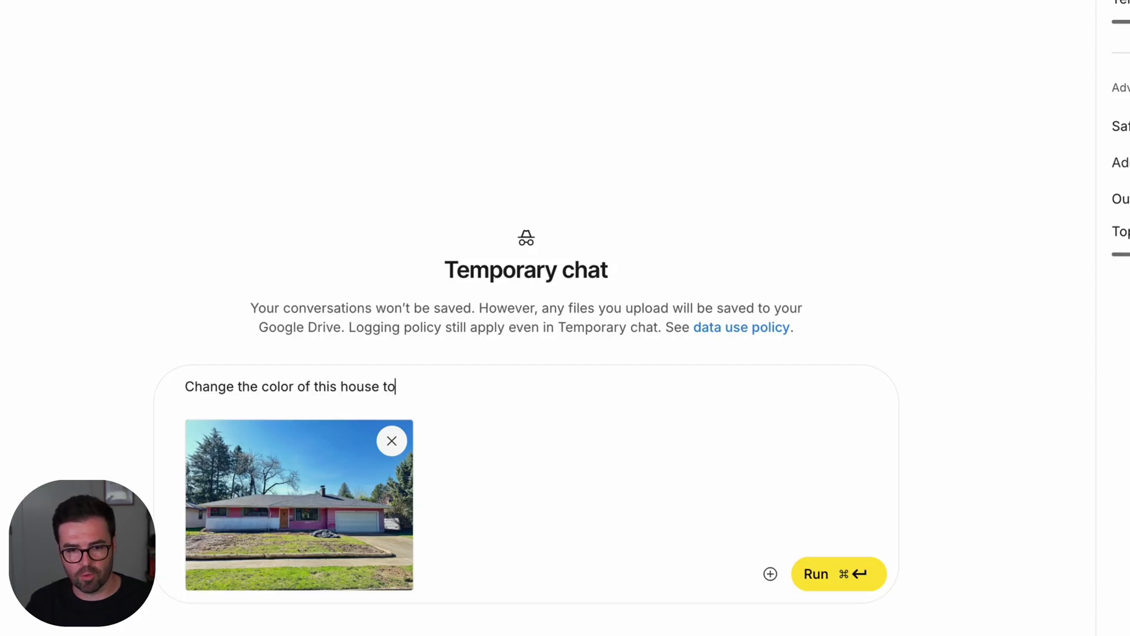
type(" a green gray.")
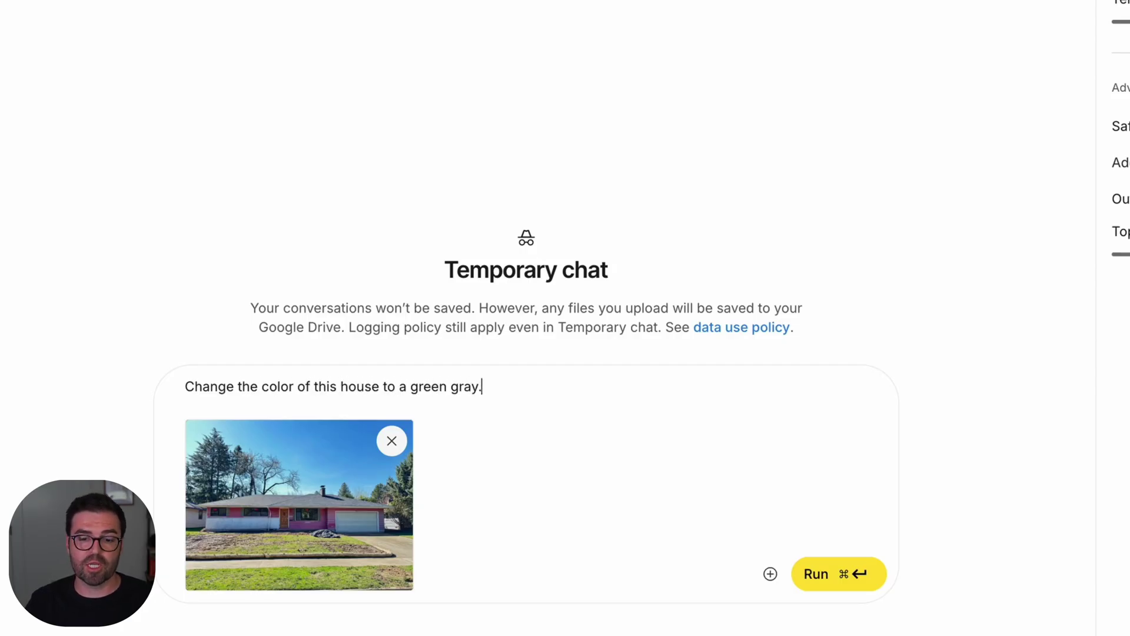
type(" Make sure the whit")
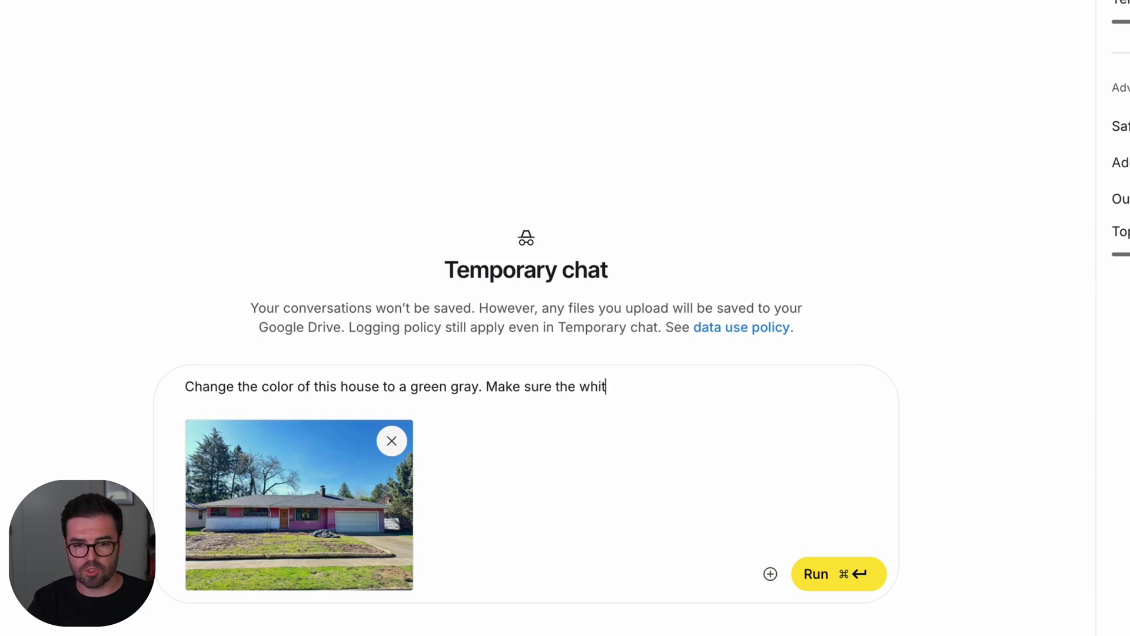
type("e stone brick sidin")
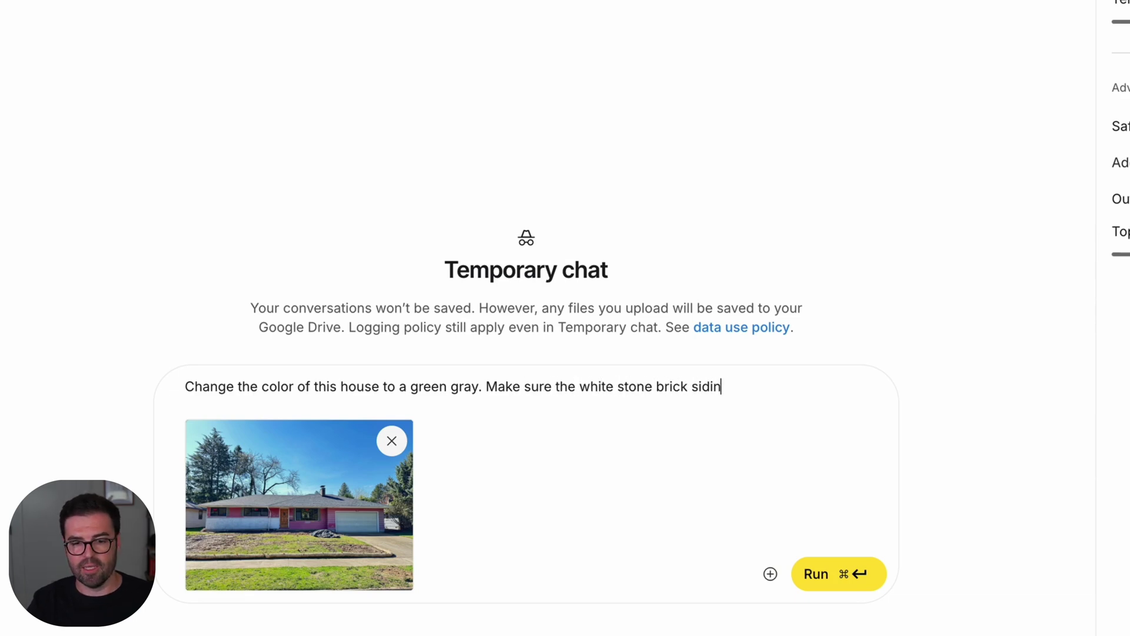
type("g matches the")
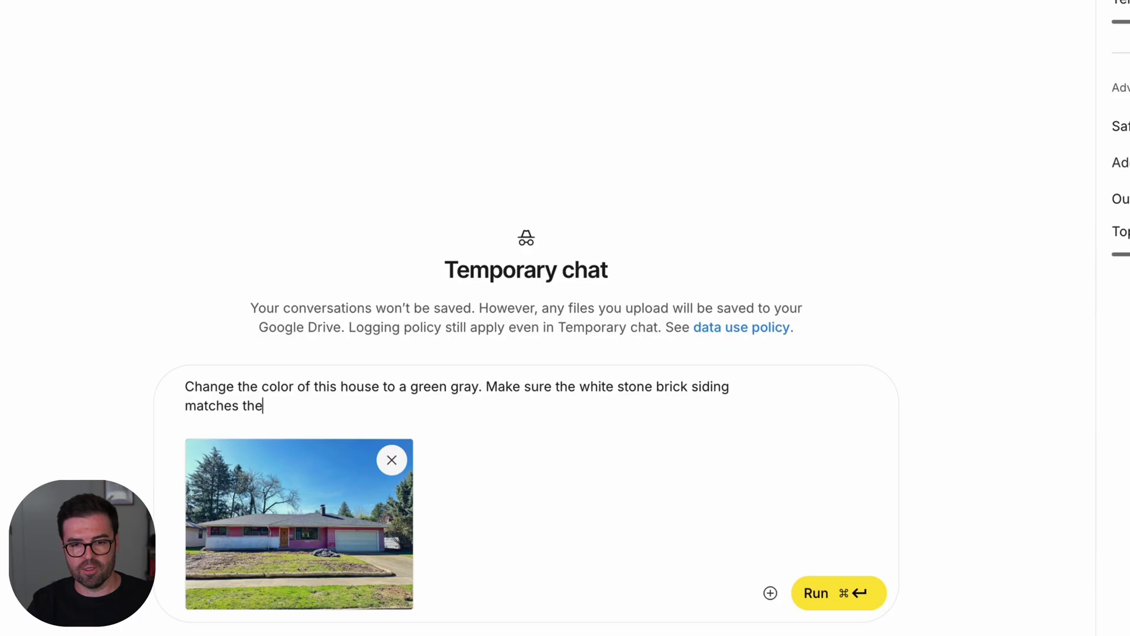
type(" new color.")
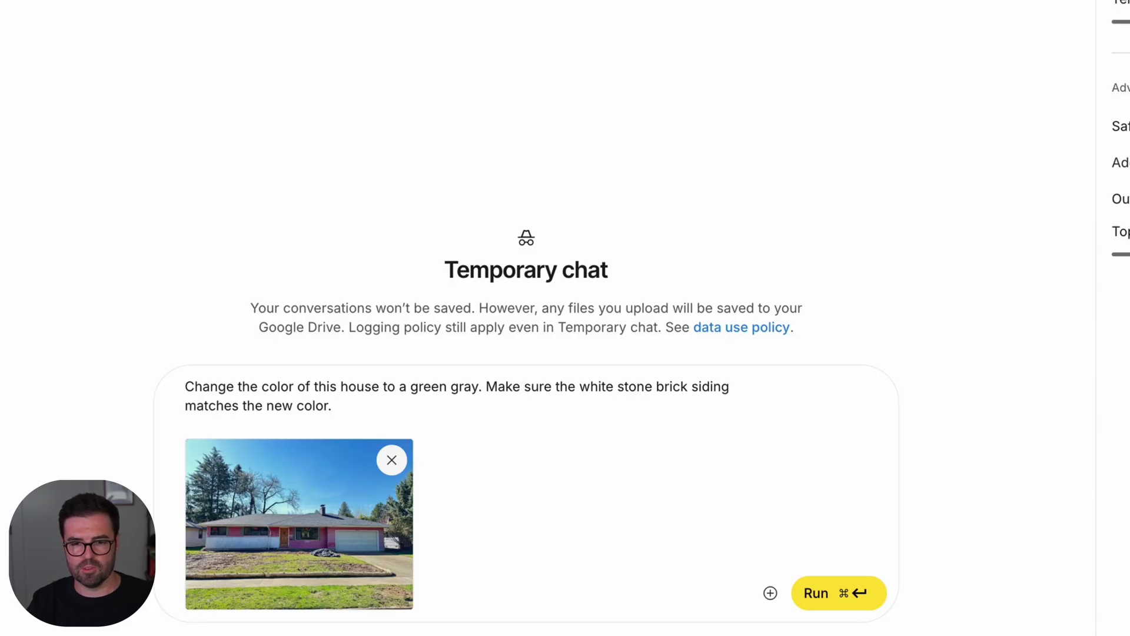
key("super+Return")
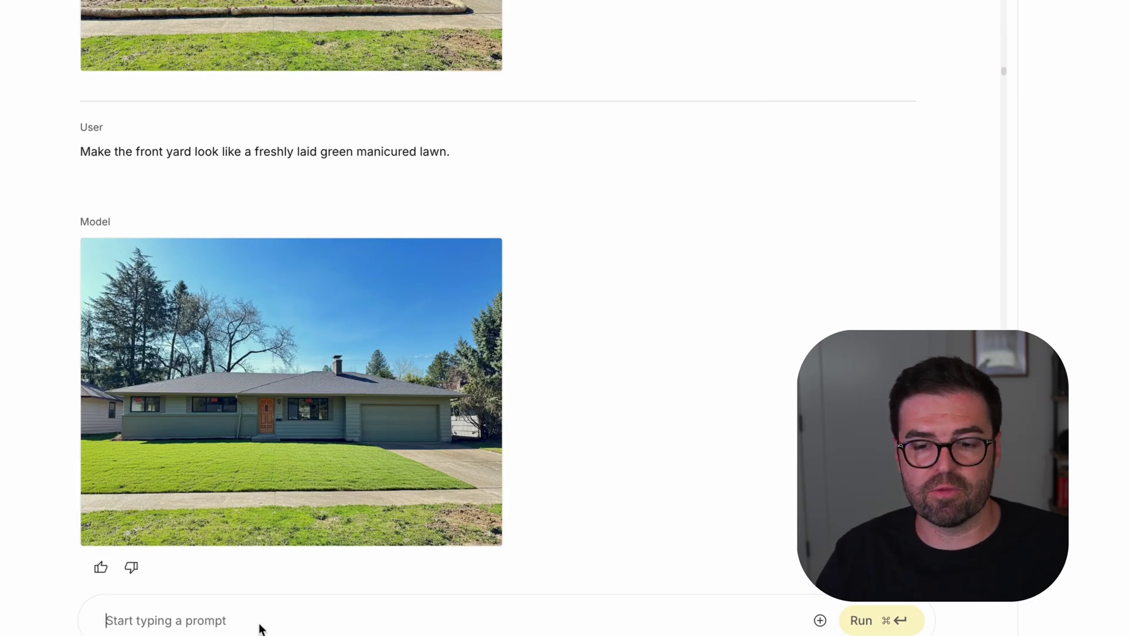
Begin a new request in the prompt box
left_click(261, 628)
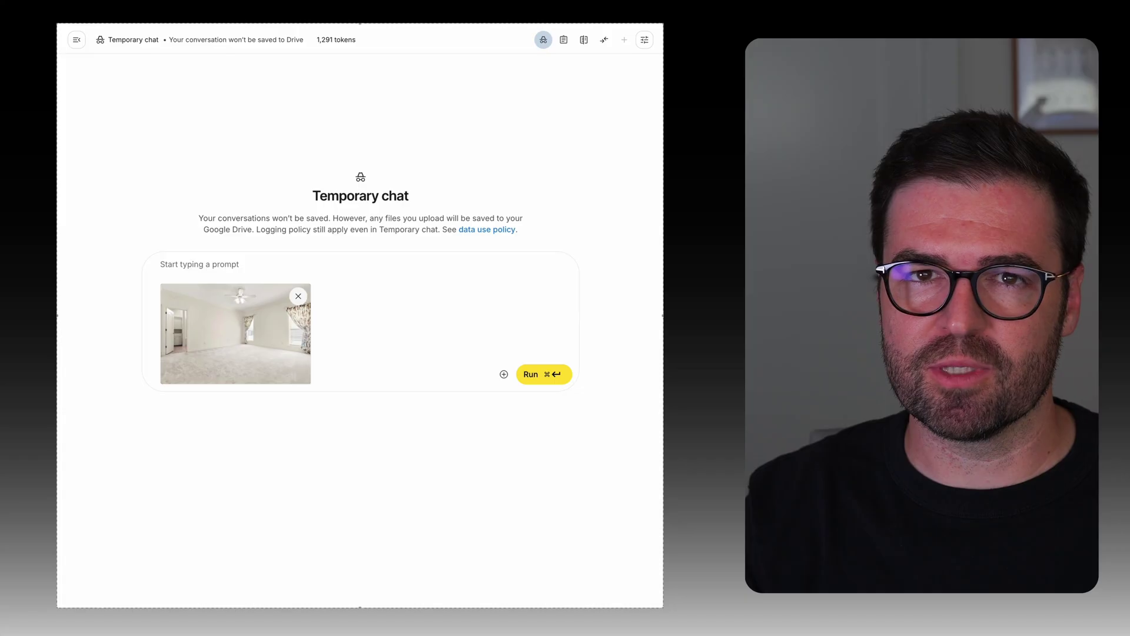
Request 'Remove the curtains from the windows' for the empty bedroom photo
left_click(187, 265)
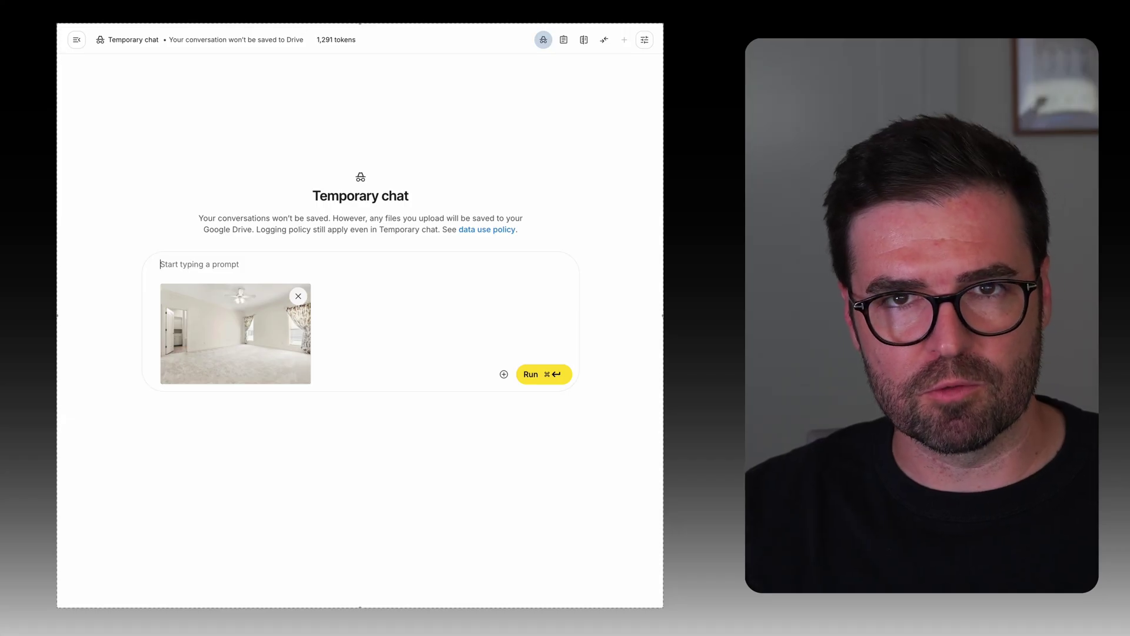
type("Remove")
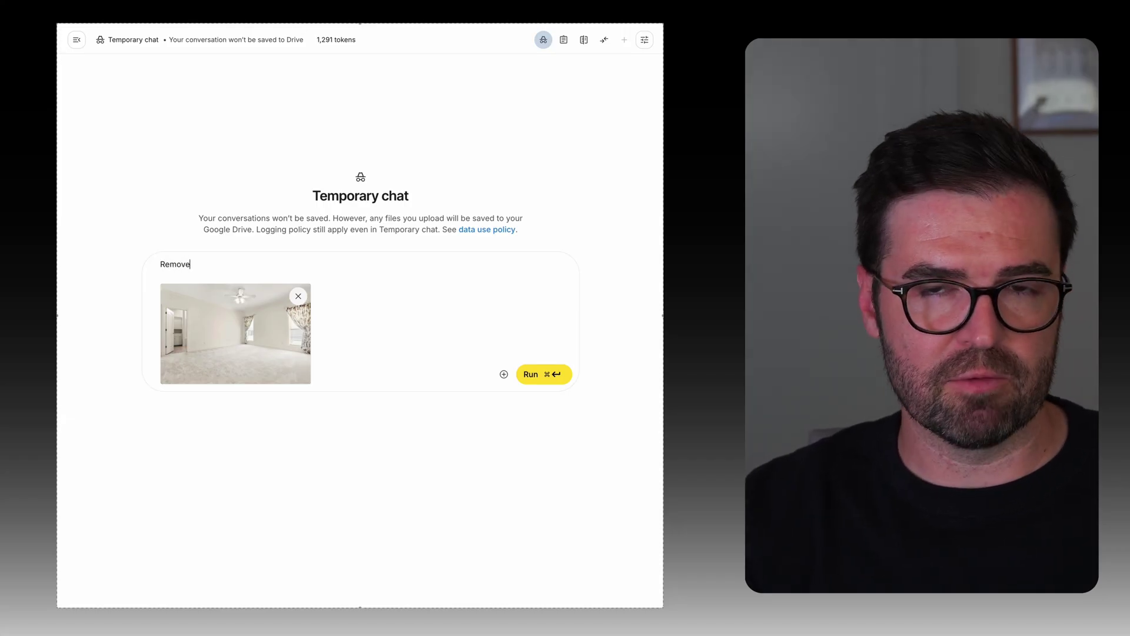
type(" the curtains from the window")
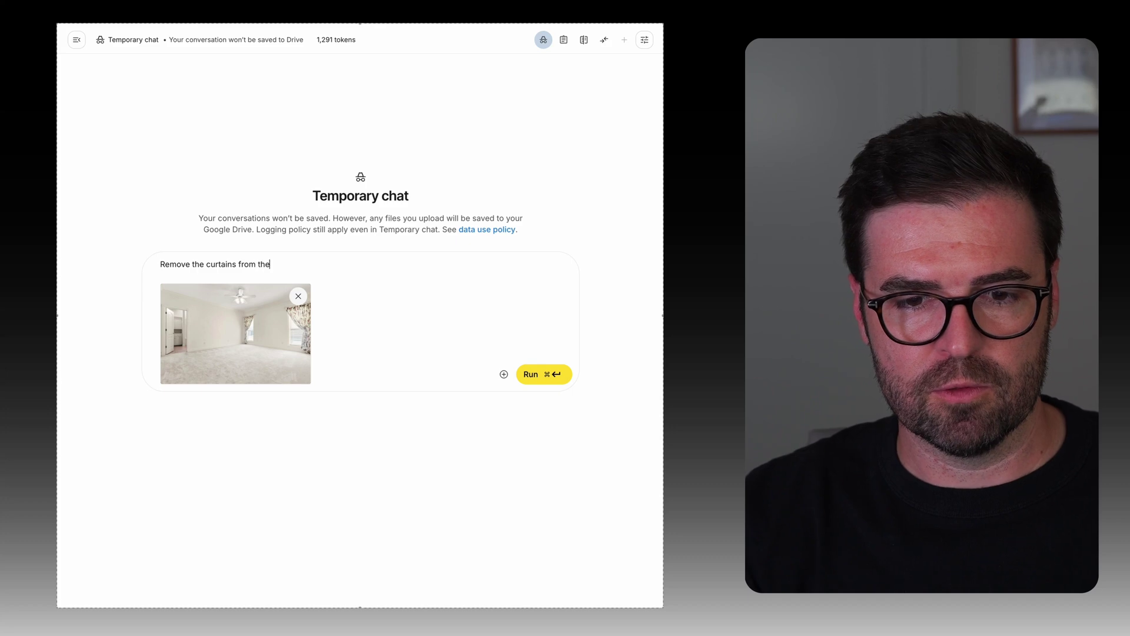
type("s")
key("super+Return")
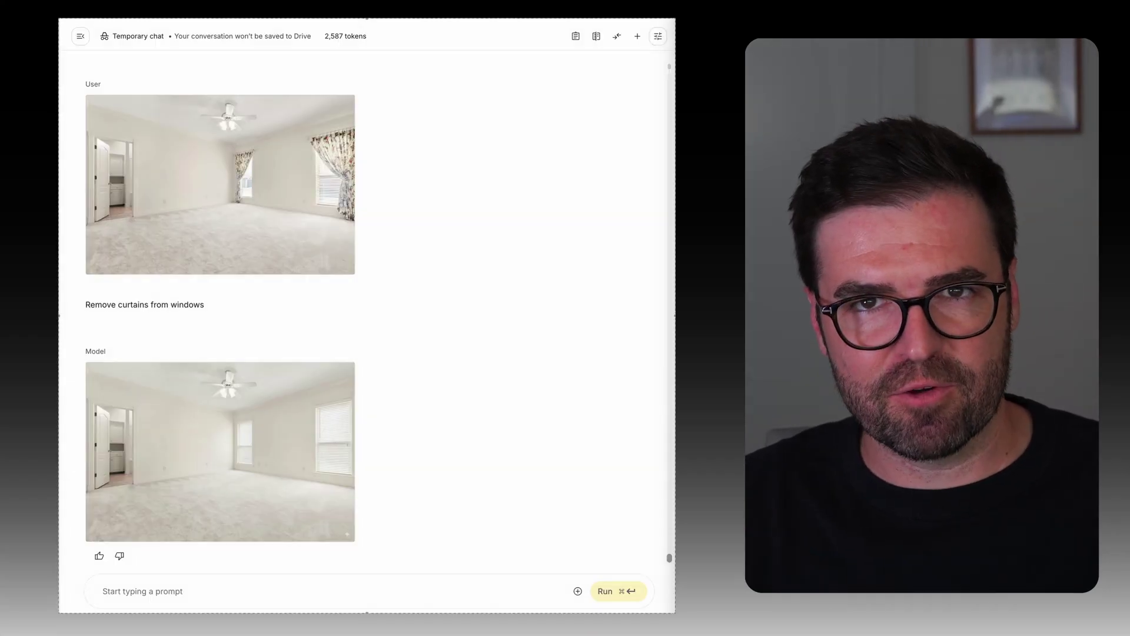
left_click(250, 593)
Paste the image-editing template, filling in 'a primary suite' as subject and 'add' as action
type("Using the provided image of [subject], please [add/remove/modify] [element] to/from the scene. Ensure the change is [description of how the change should integrate].")
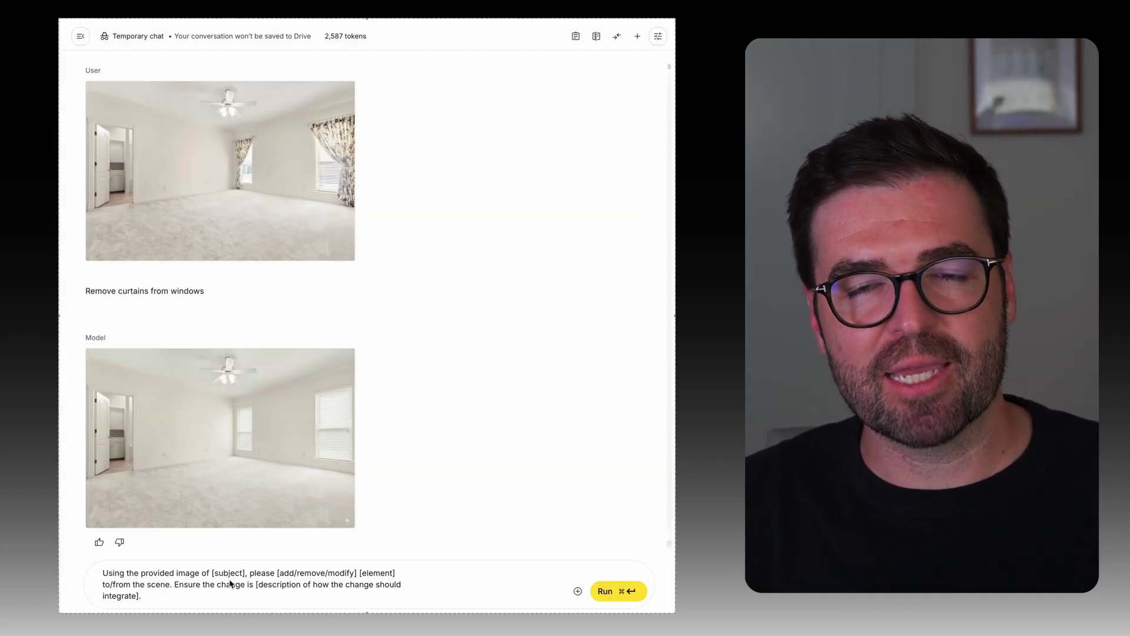
left_click_drag(212, 574, 243, 580)
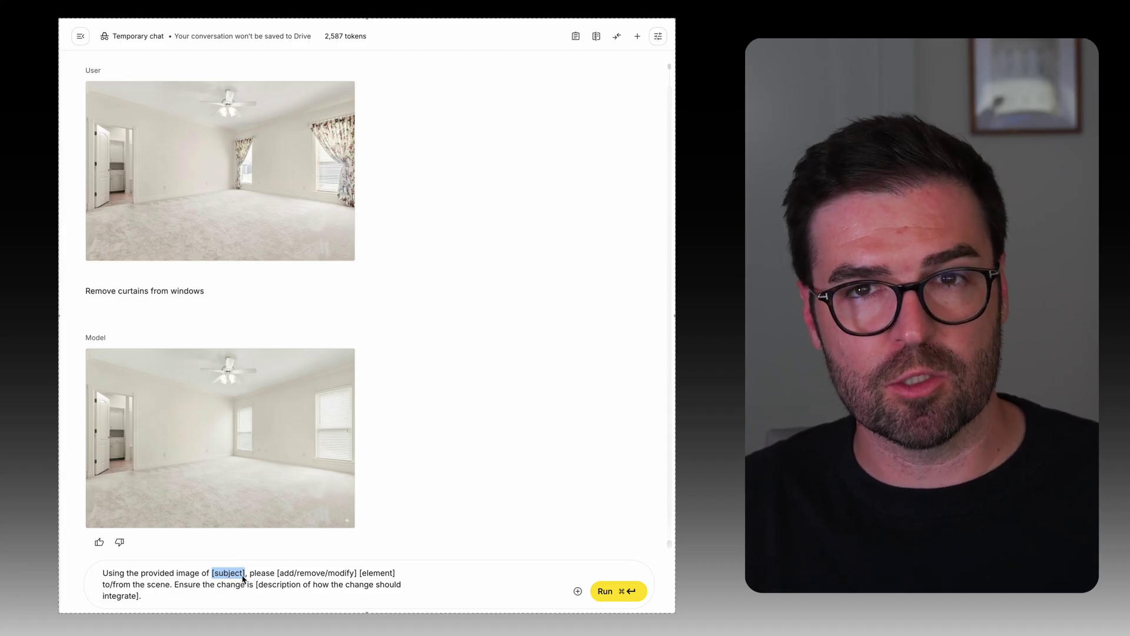
type("p")
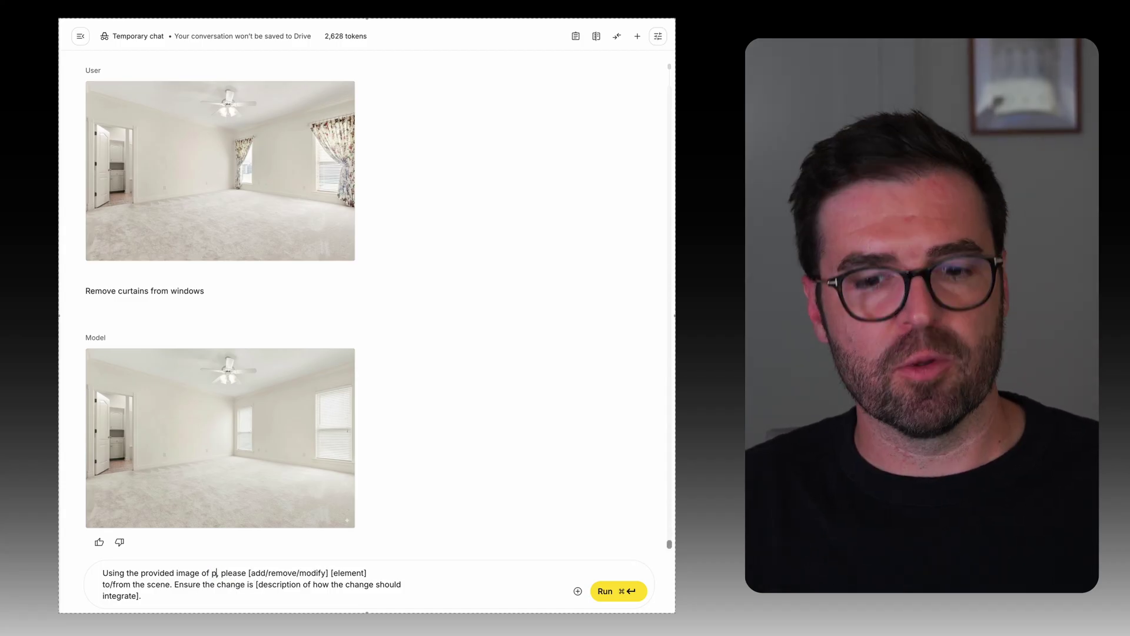
key("BackSpace")
type("a primary suite")
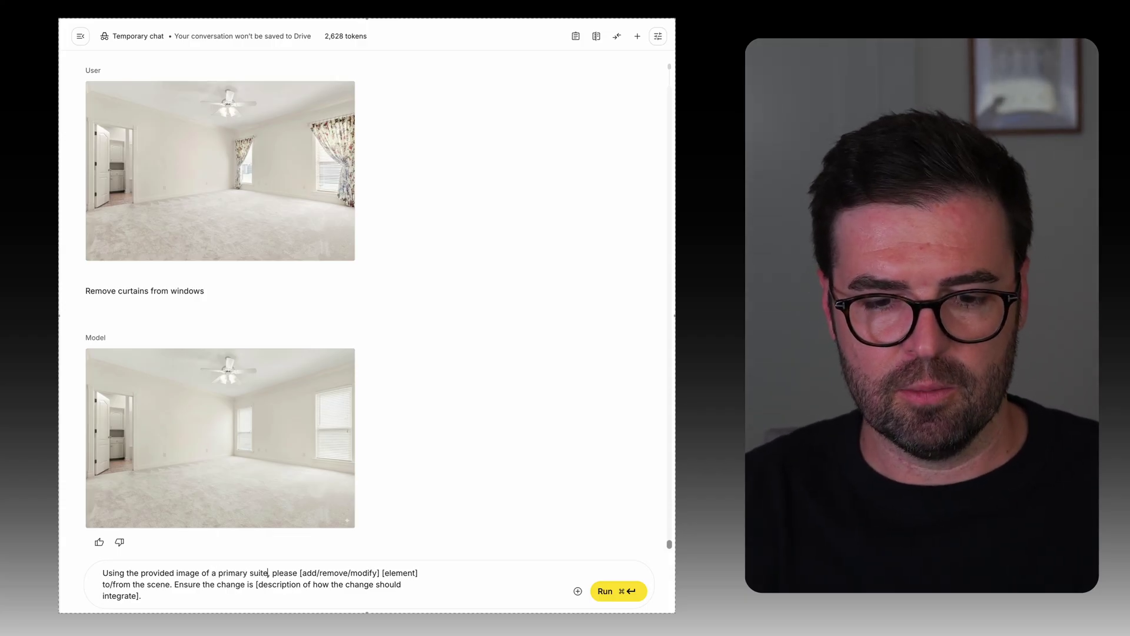
left_click_drag(300, 573, 380, 574)
type("add")
Fill in 'modern tasteful furniture' and a warm, welcoming description keeping the original layout, then send
double_click(346, 574)
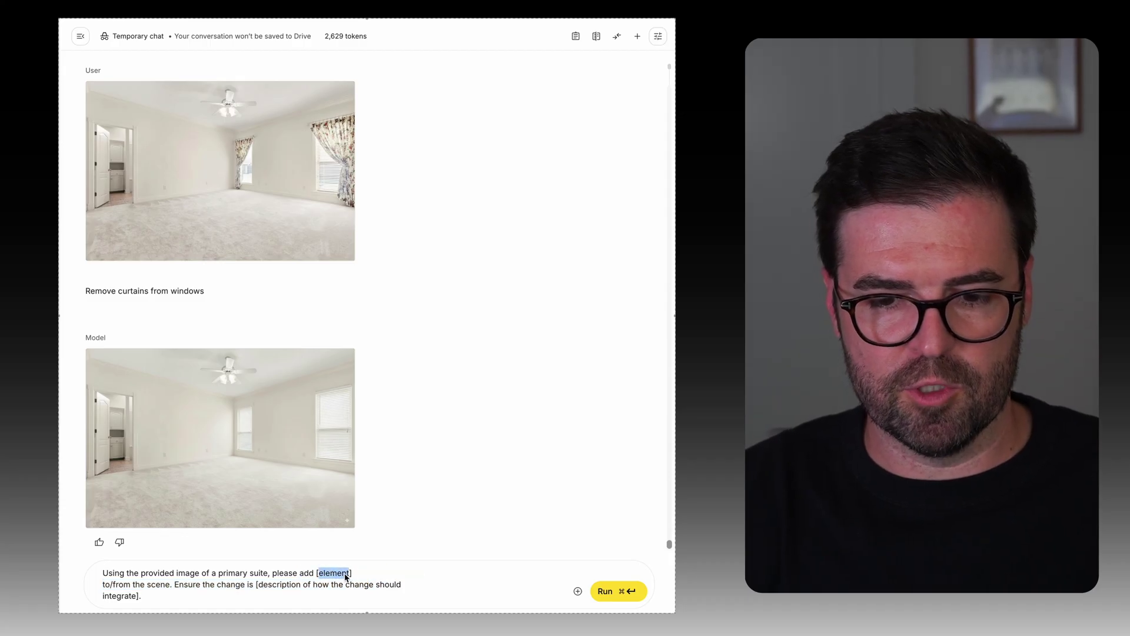
key("BackSpace")
key("Delete")
key("BackSpace")
type("modern t")
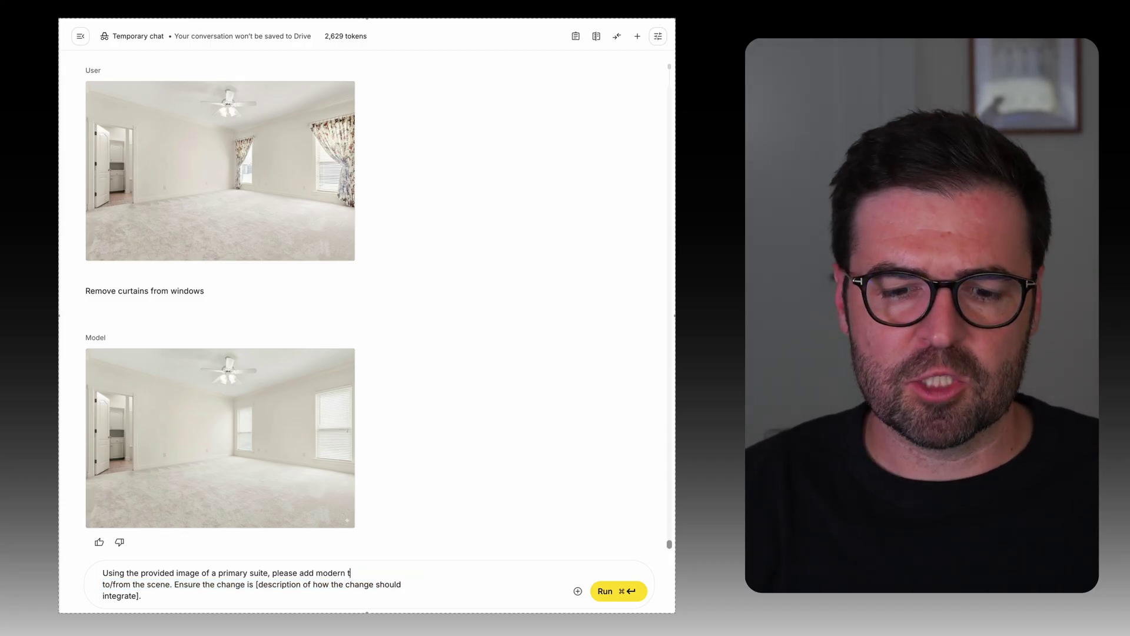
type("asteful furnit")
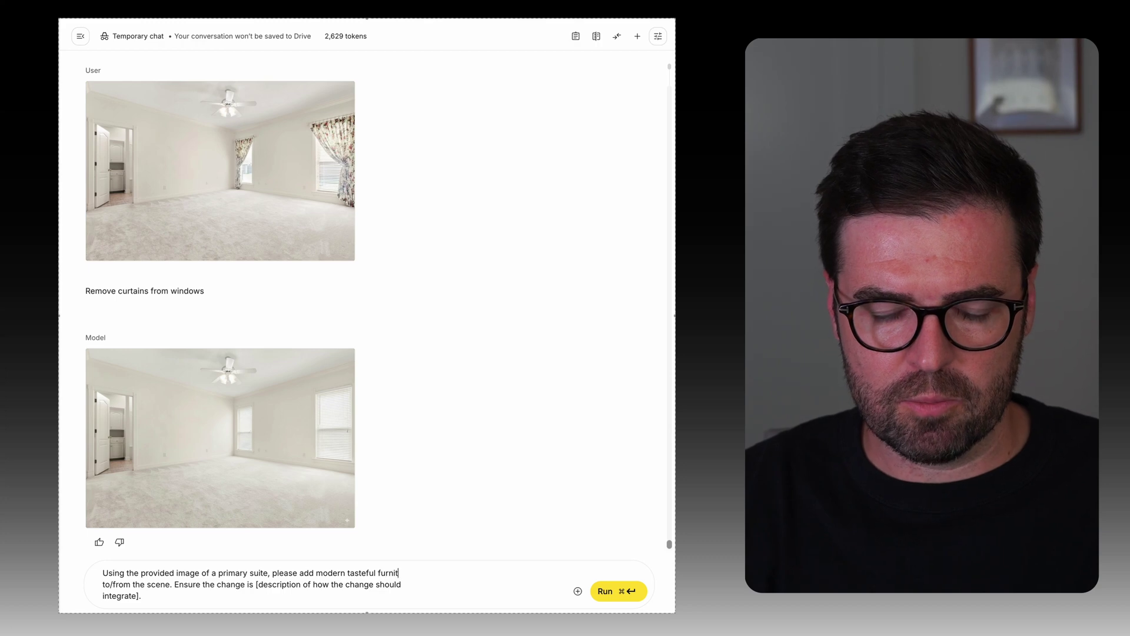
type("ure")
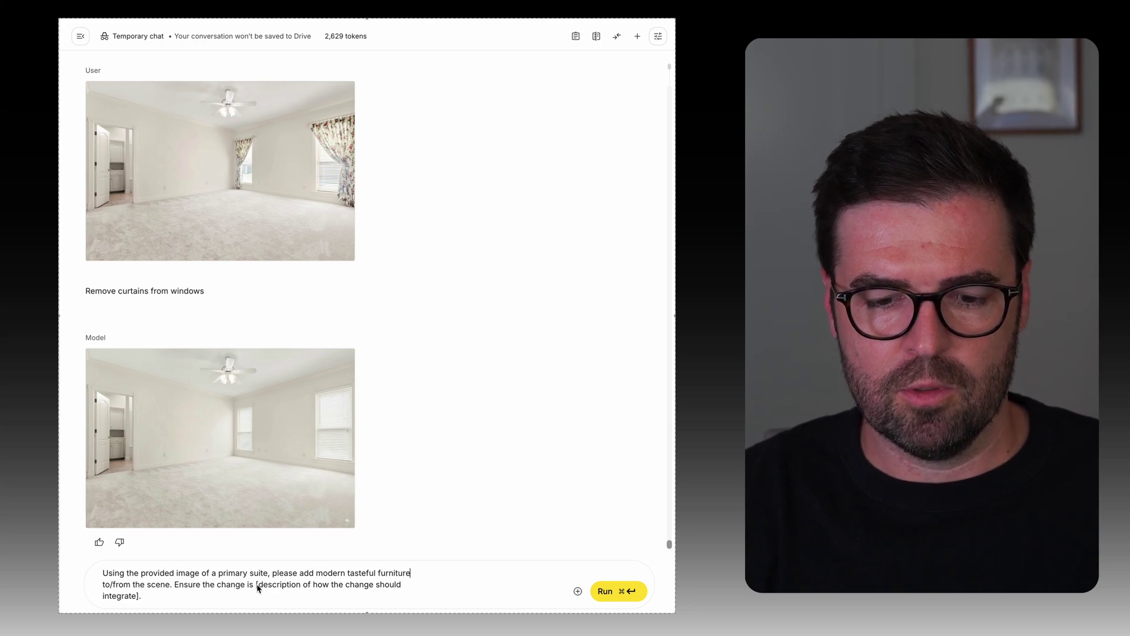
left_click(257, 586)
key("shift+super+Down")
key("BackSpace")
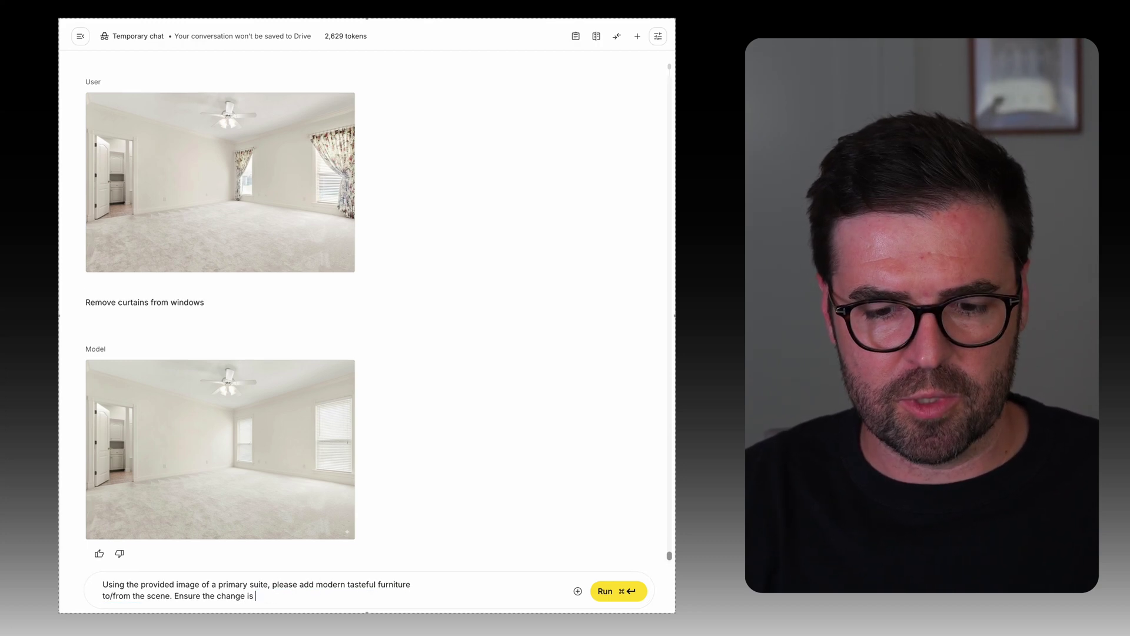
type("welcoming, in")
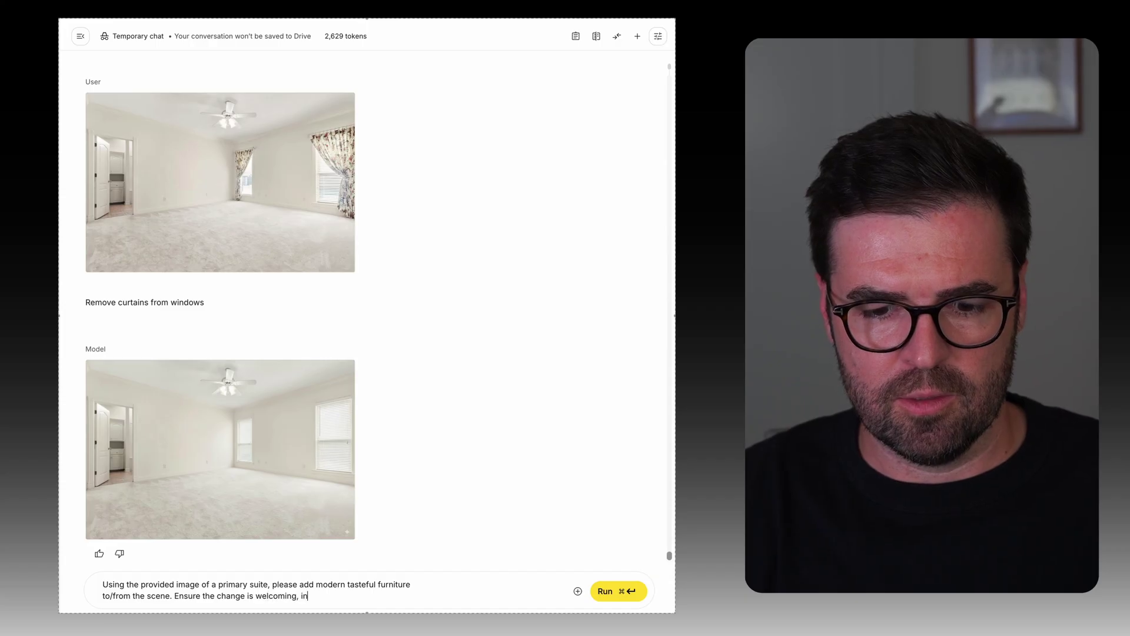
type("viting, and a warm")
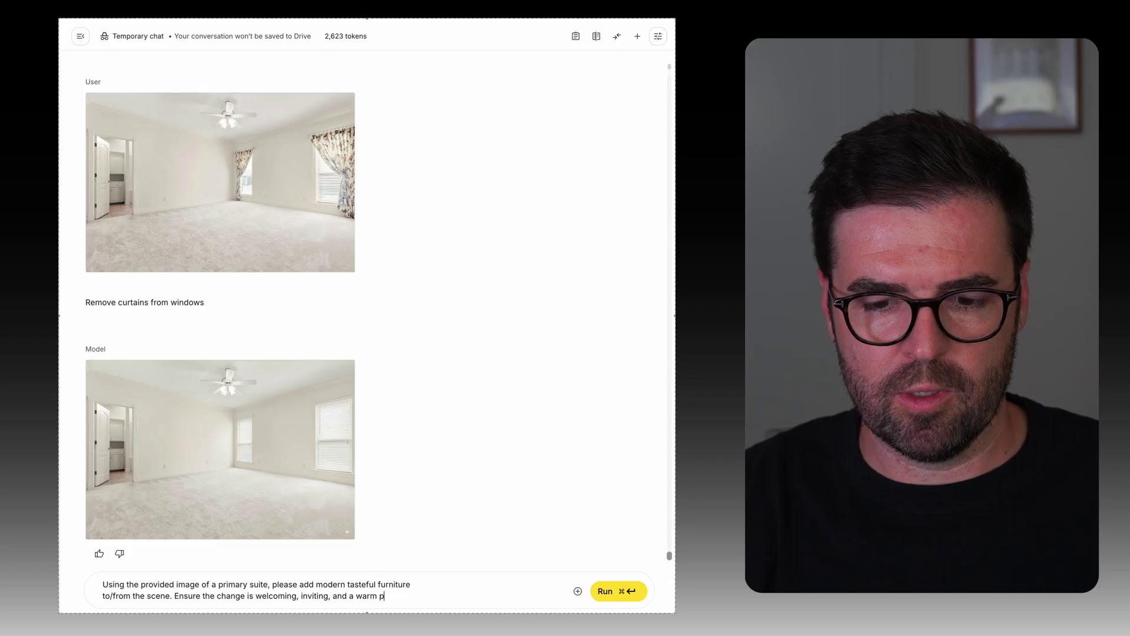
type(" bed")
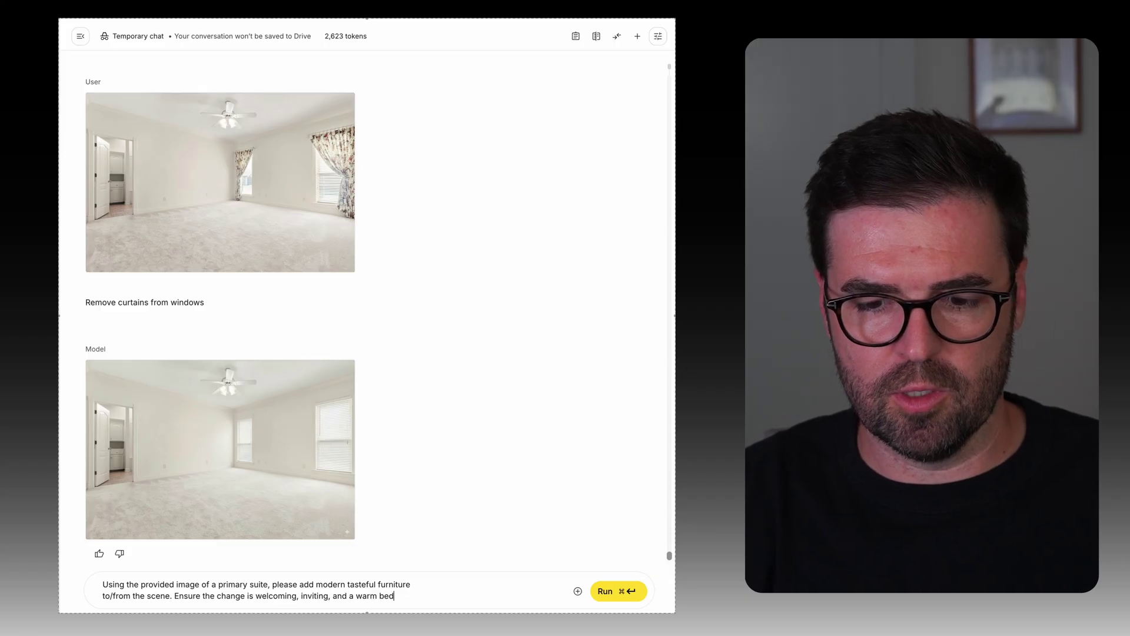
type("room to come home to")
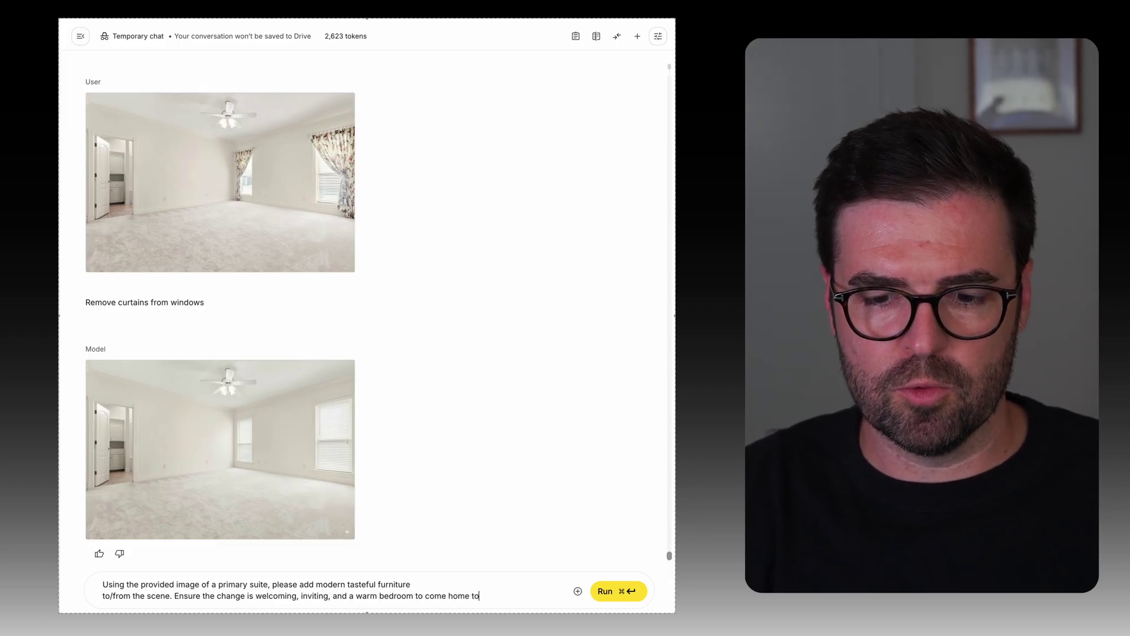
type(".")
type(" Do ")
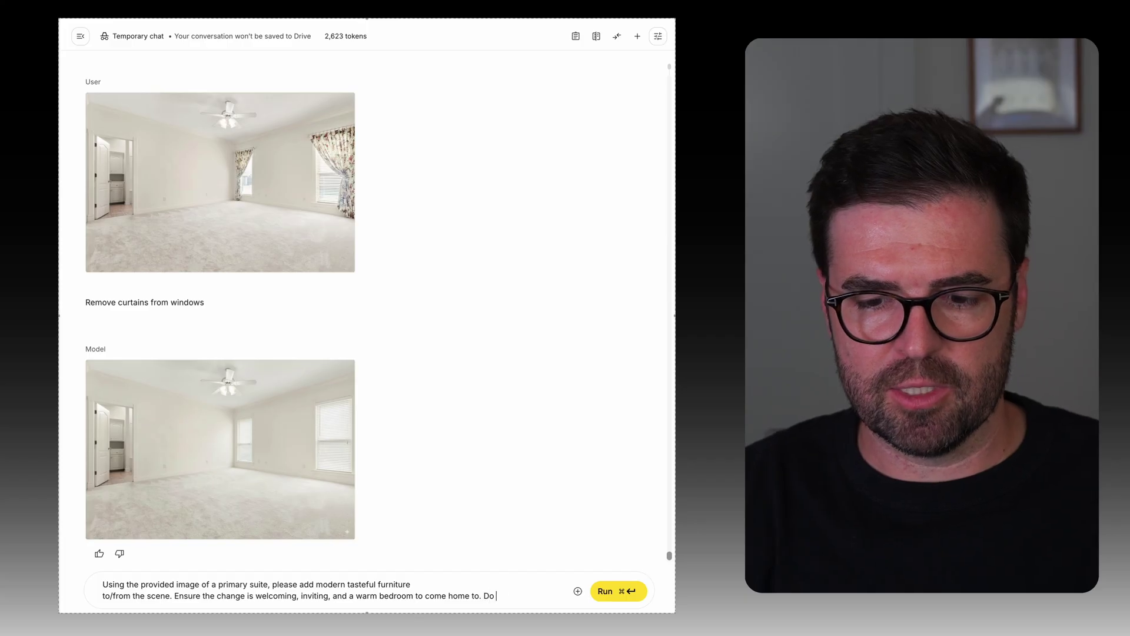
type("not change ")
type("any")
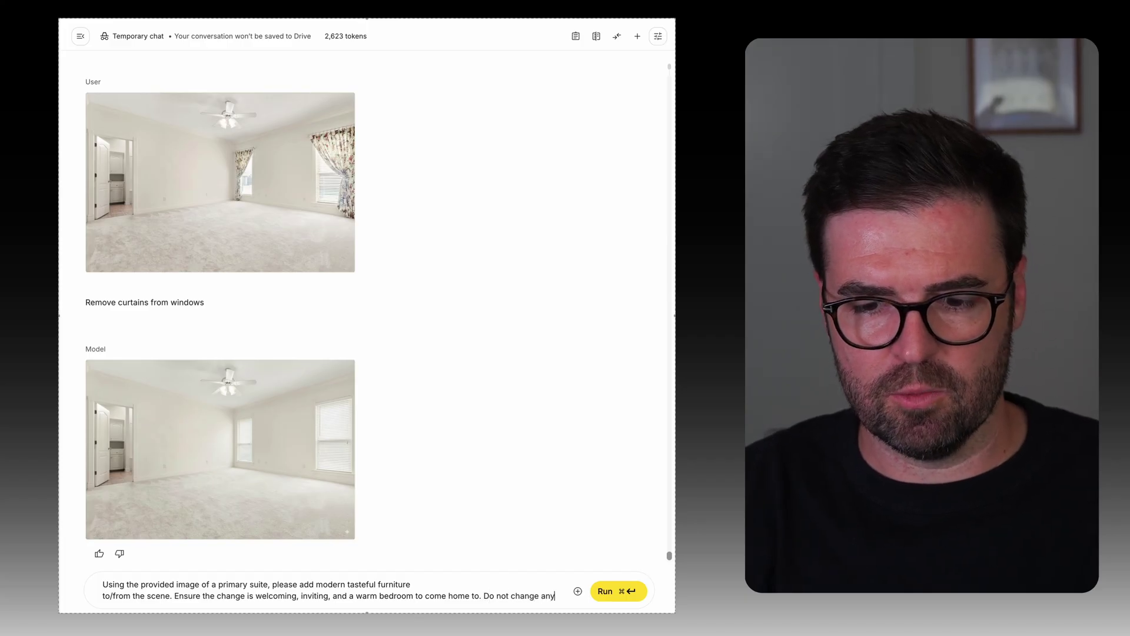
type(" original layout or ")
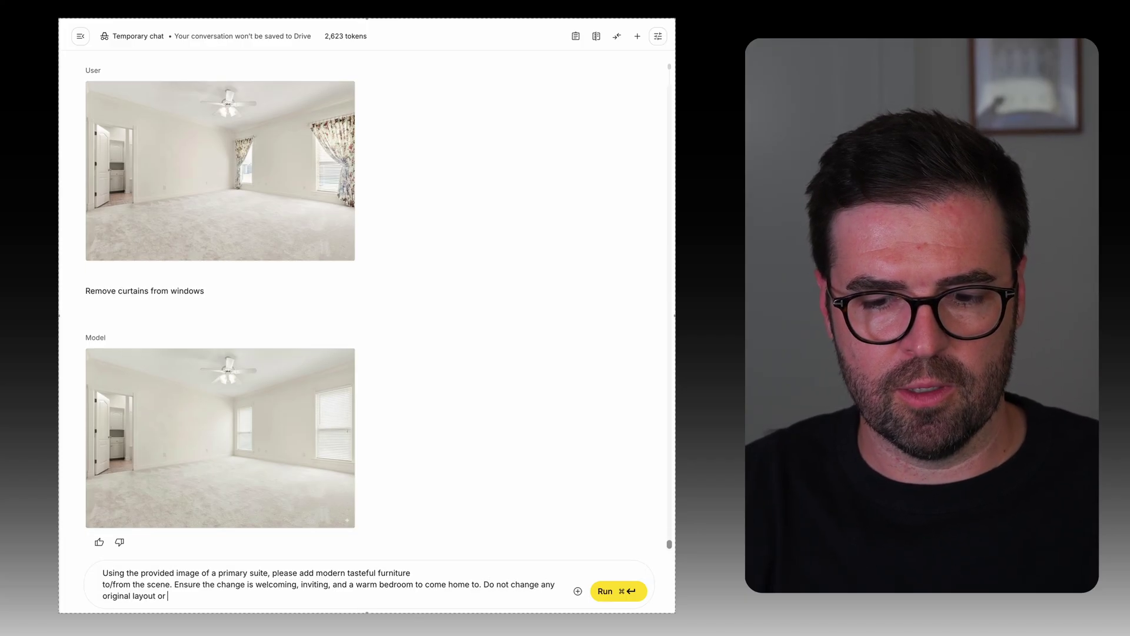
type("elements")
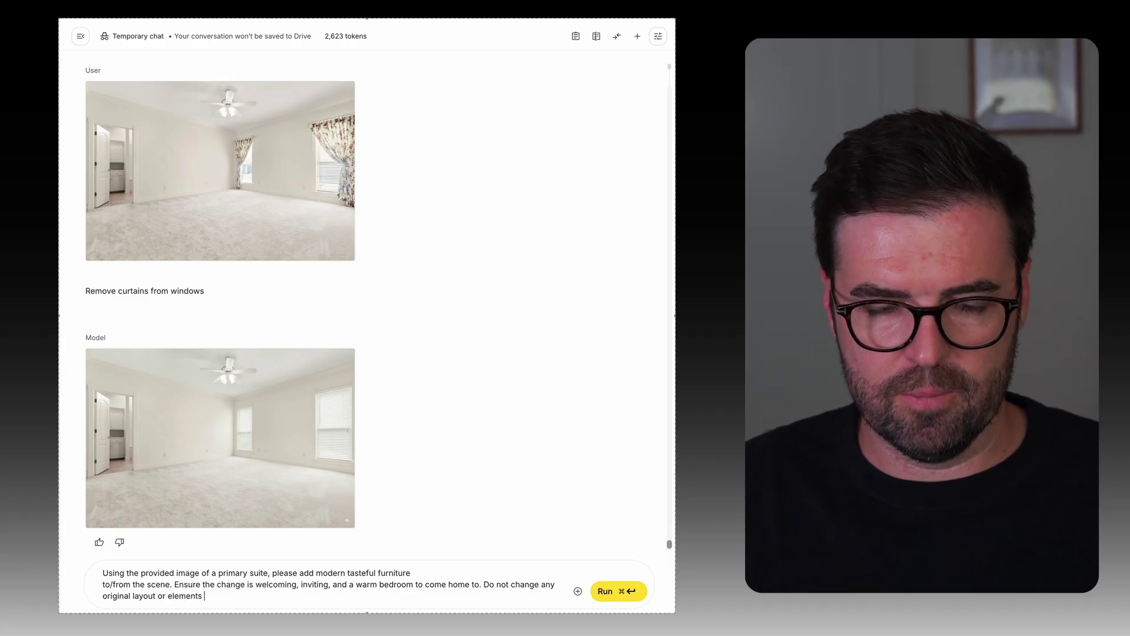
key("super+Return")
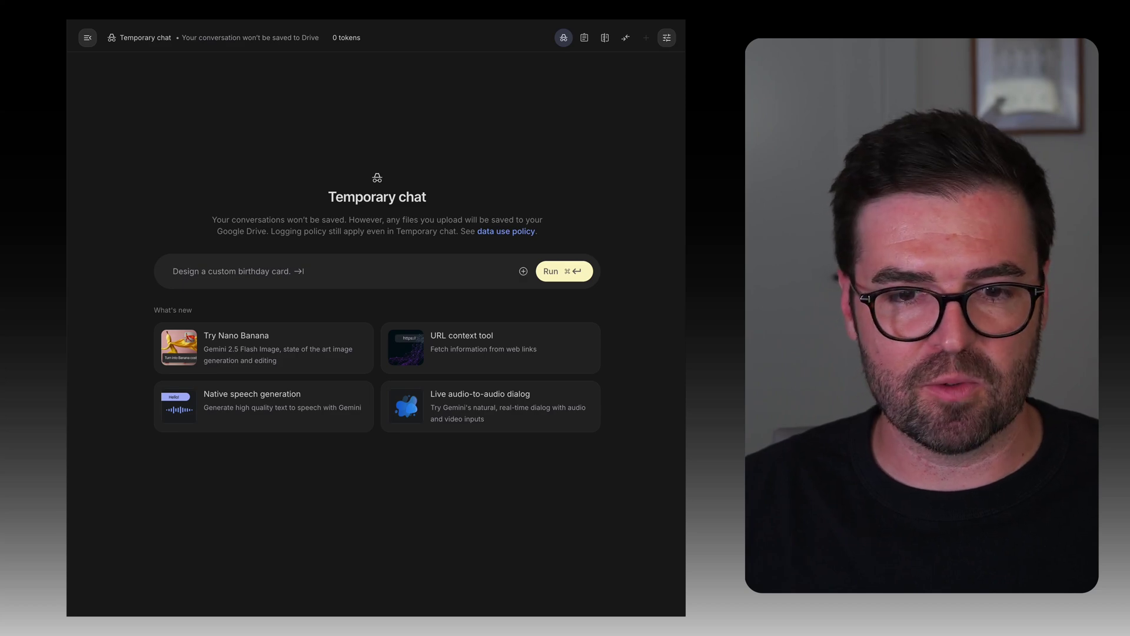
Request a professional headshot featuring the person in the webcam screenshot, wearing a suit
left_click_drag(565, 447, 396, 305)
type("C")
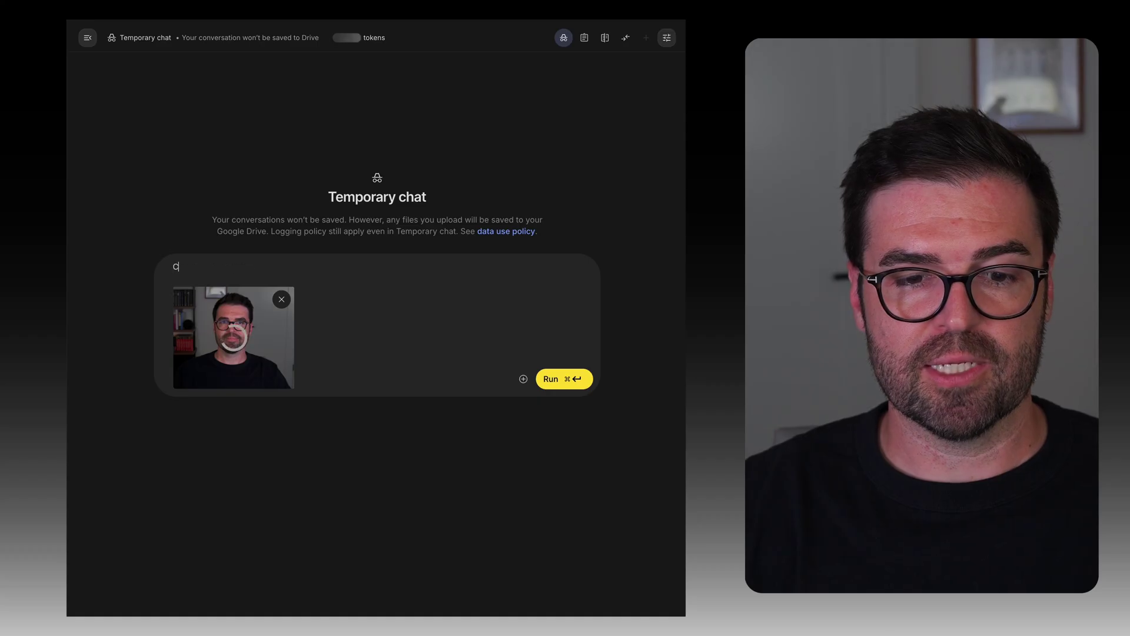
type("reate a pro")
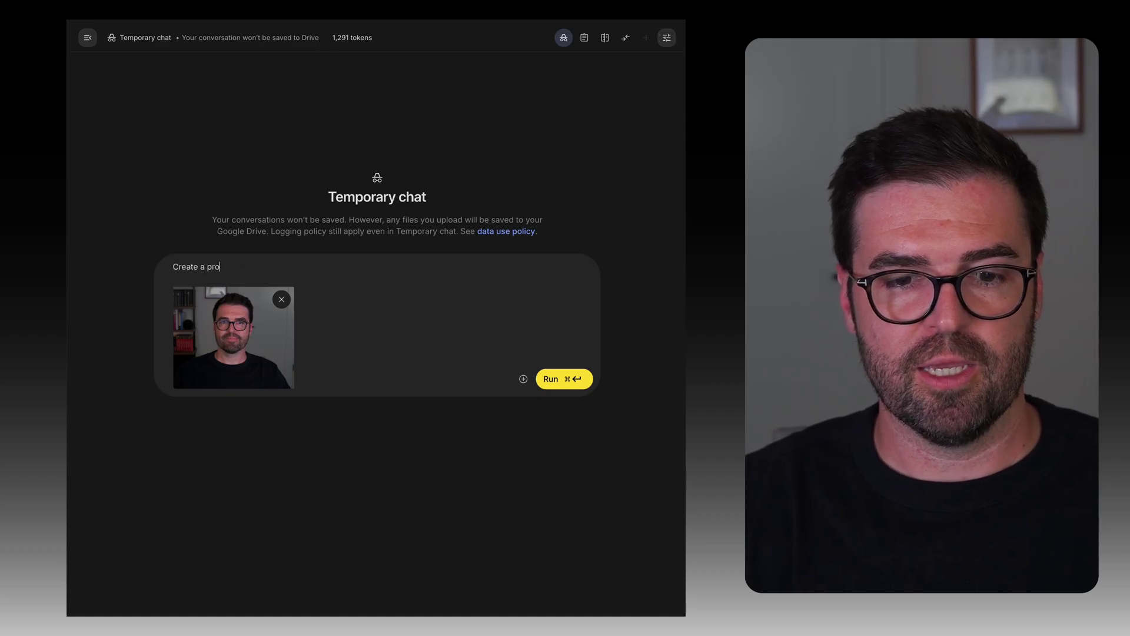
type("fessional headshot")
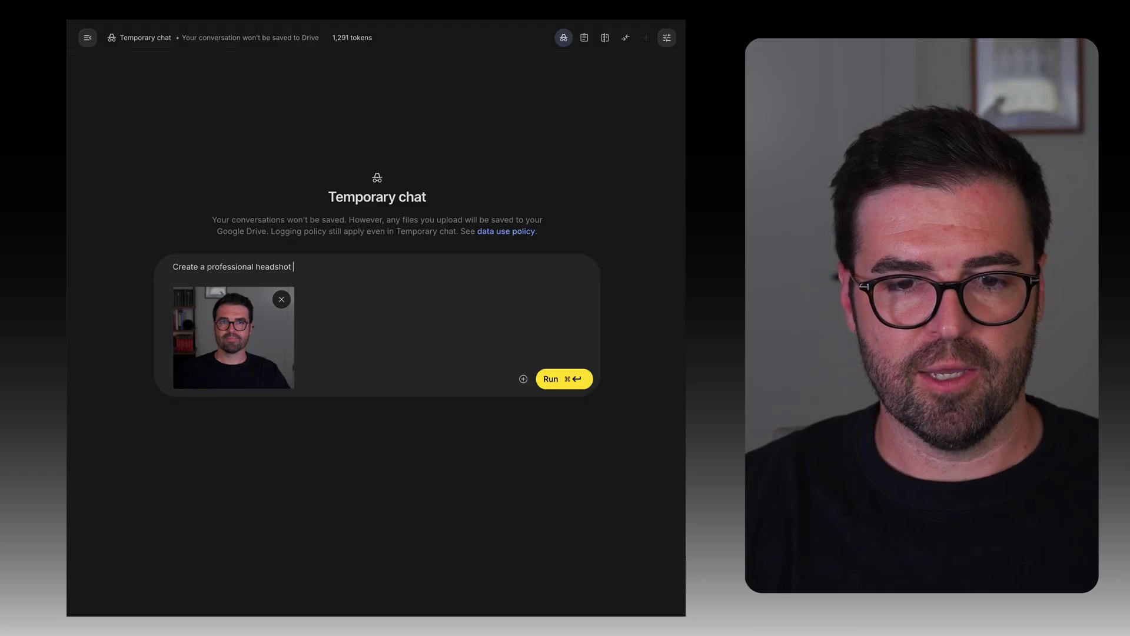
type(" of the person")
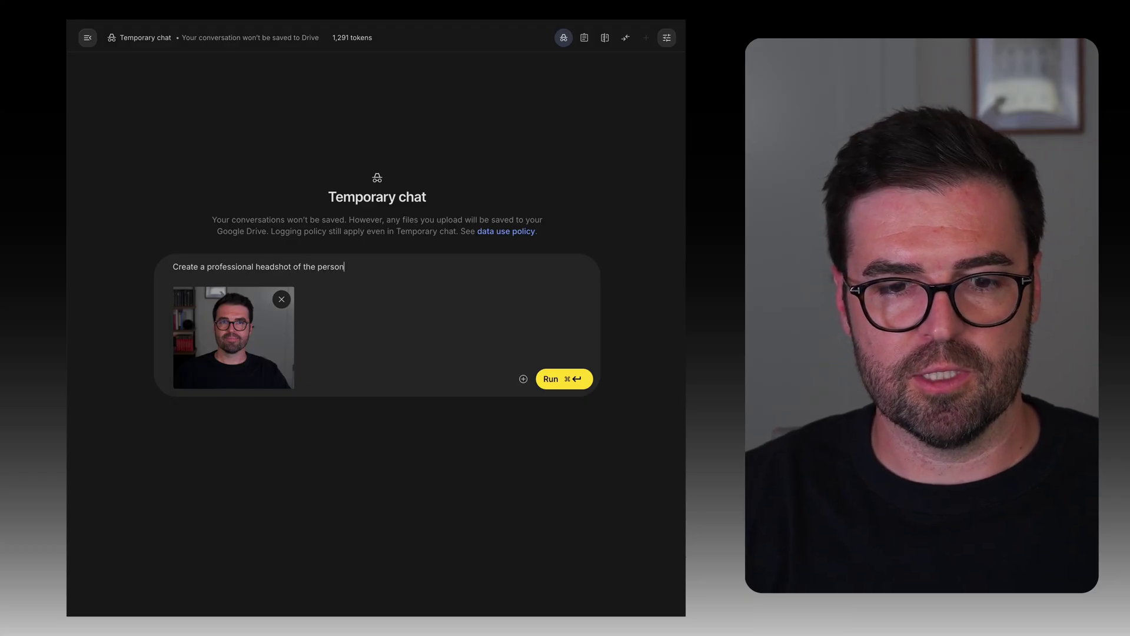
key("BackSpace")
key("BackSpace")
key("BackSpace")
key("BackSpace")
key("BackSpace")
key("BackSpace")
key("BackSpace")
key("BackSpace")
key("BackSpace")
key("BackSpace")
key("BackSpace")
key("BackSpace")
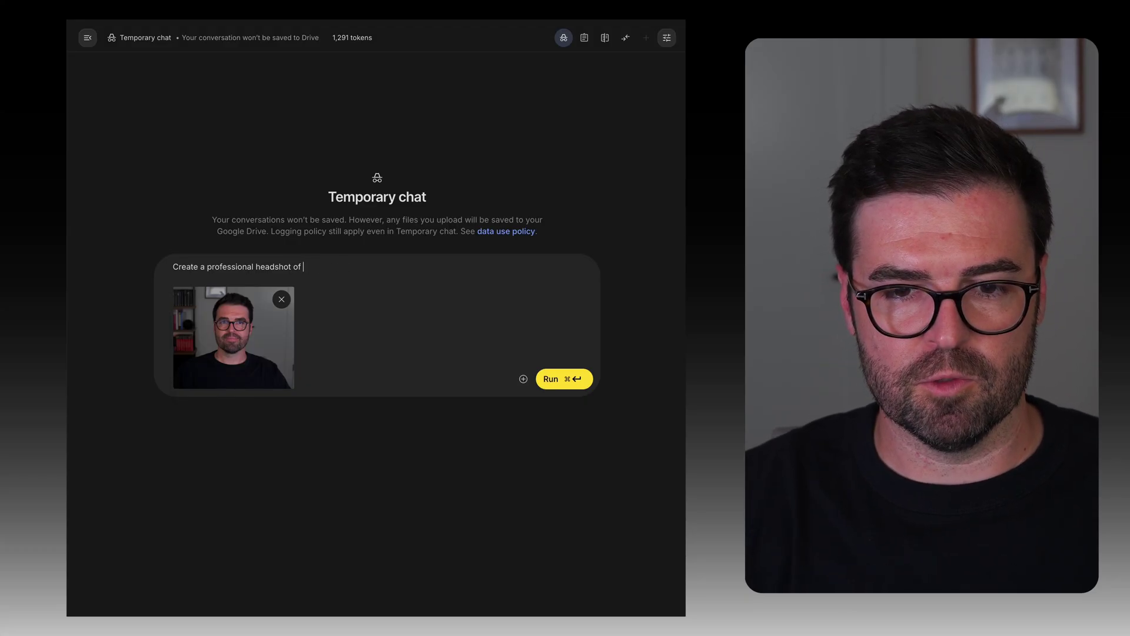
key("BackSpace")
key("BackSpace")
type("featuring the person in this photo.")
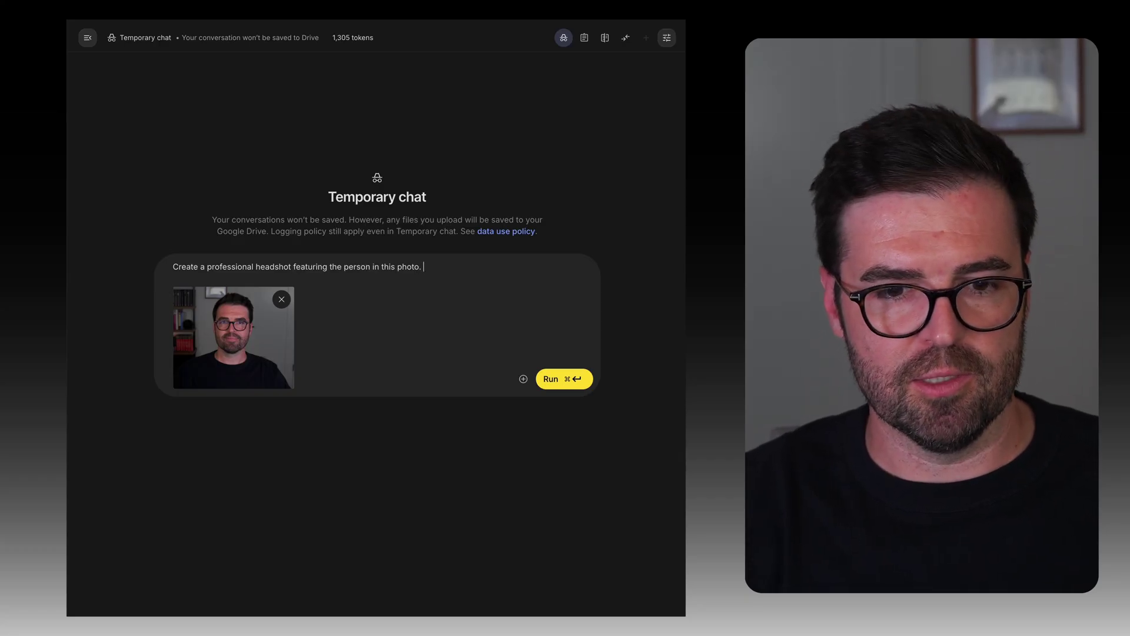
type(" Put the pers")
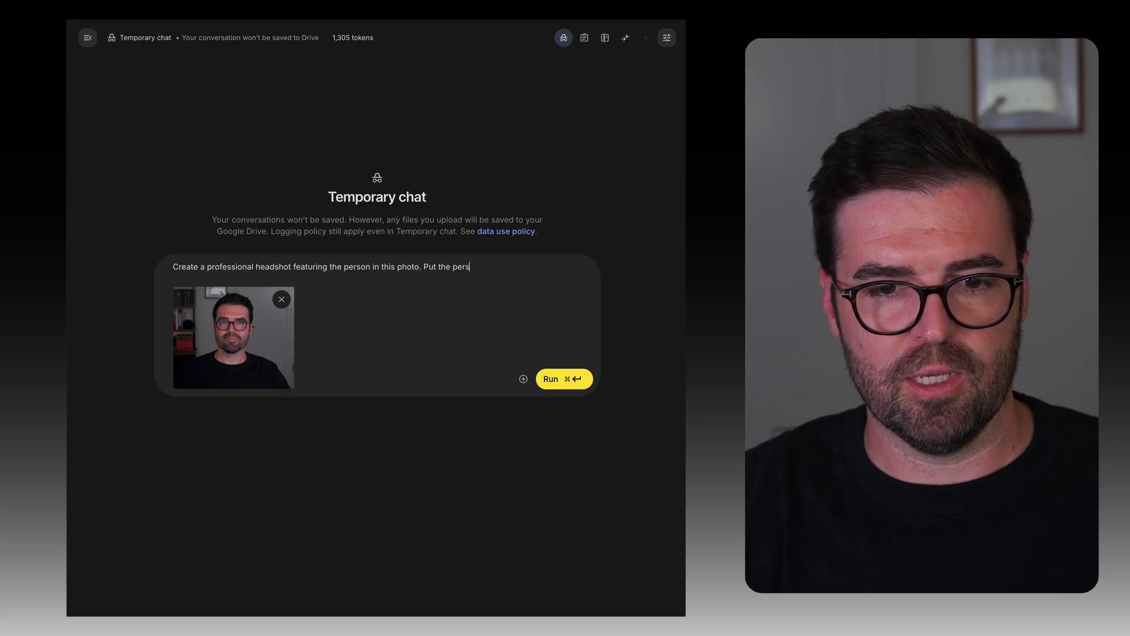
type("on in a suit.")
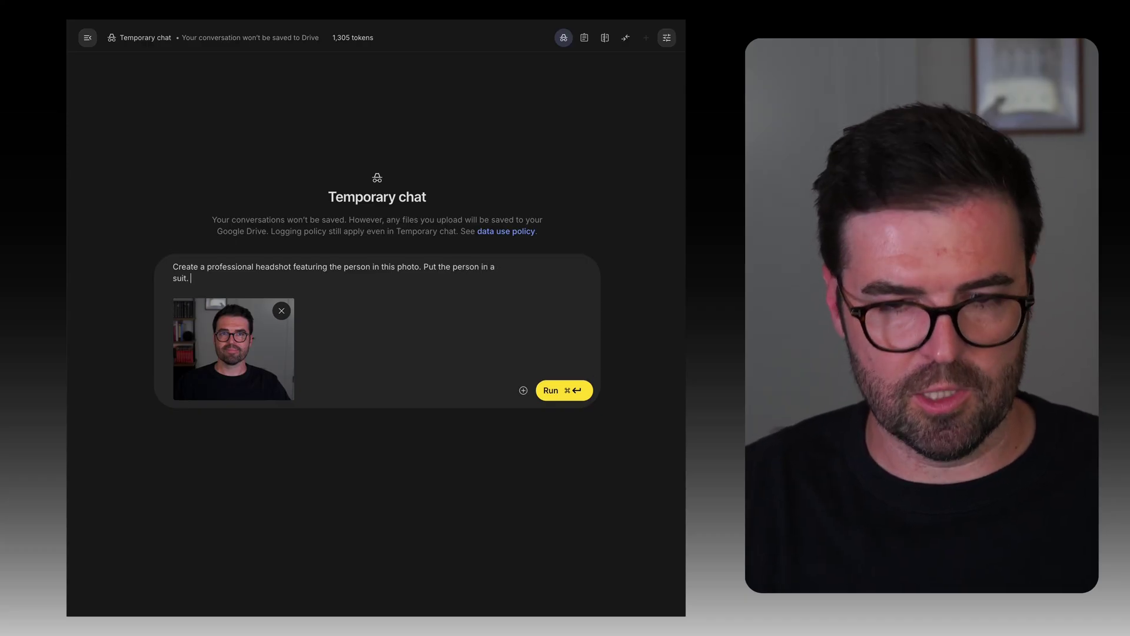
key("super+Return")
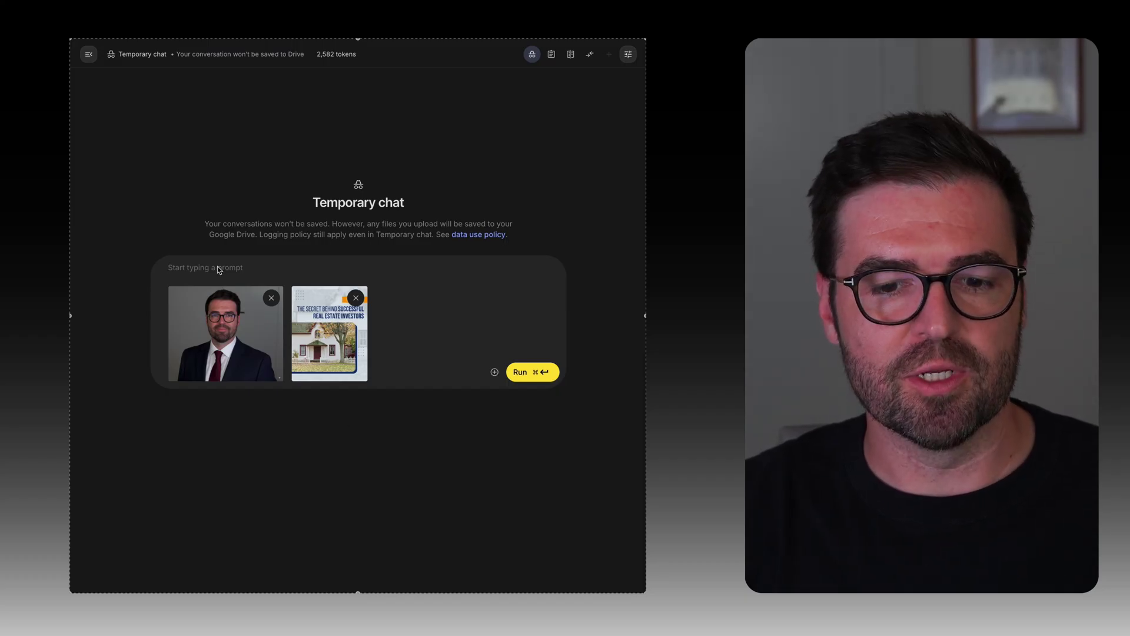
Paste the headshot-placement prompt, capitalise its opening 'A', and run it
type("add the headshot of the person in the first image to the bottom left hand side of the social media post. Remove the background of the headshot")
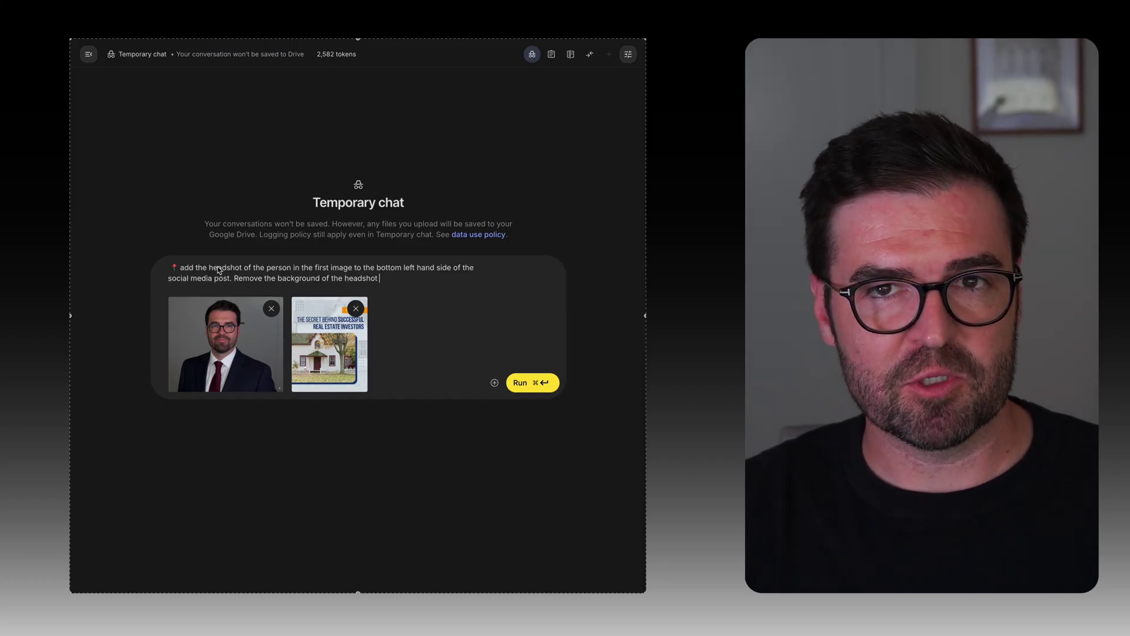
left_click(181, 271)
key("BackSpace")
type("A")
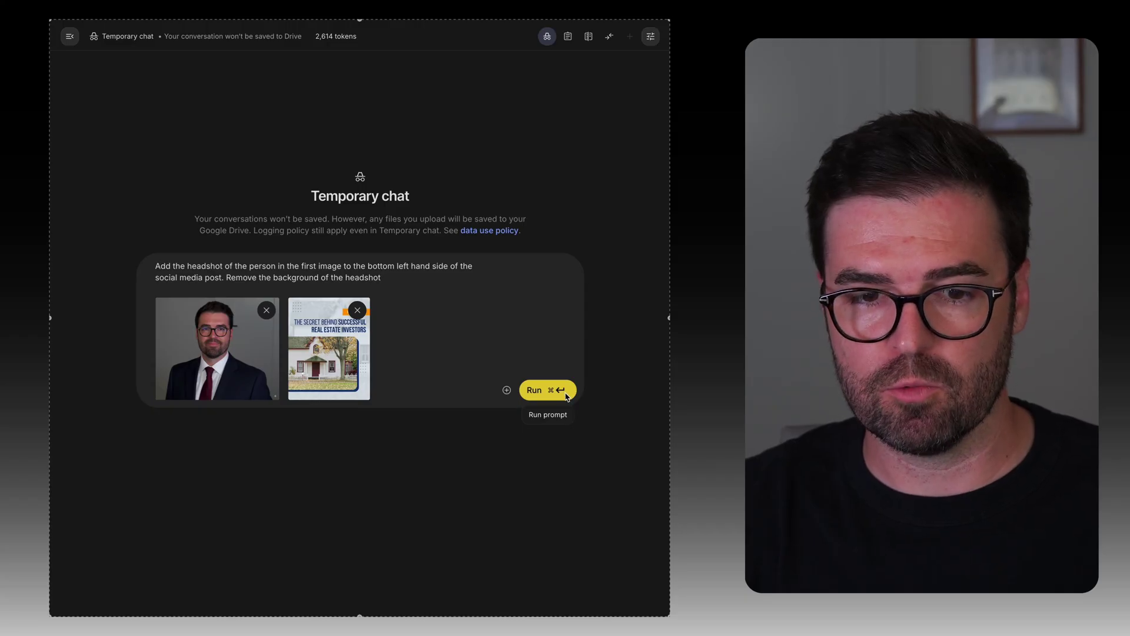
left_click(567, 398)
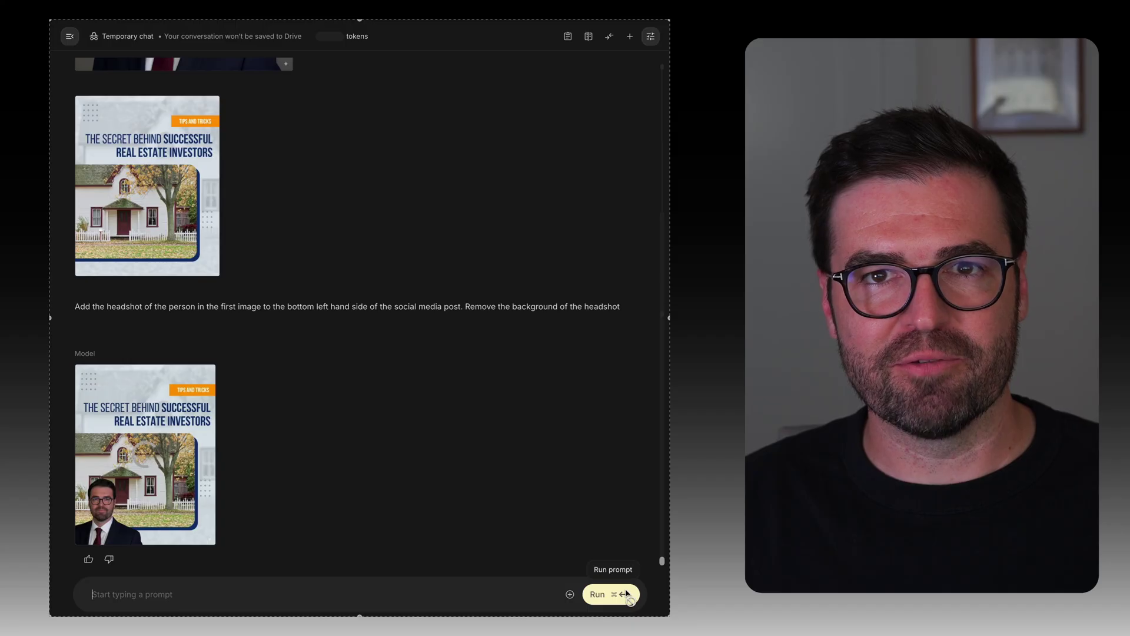